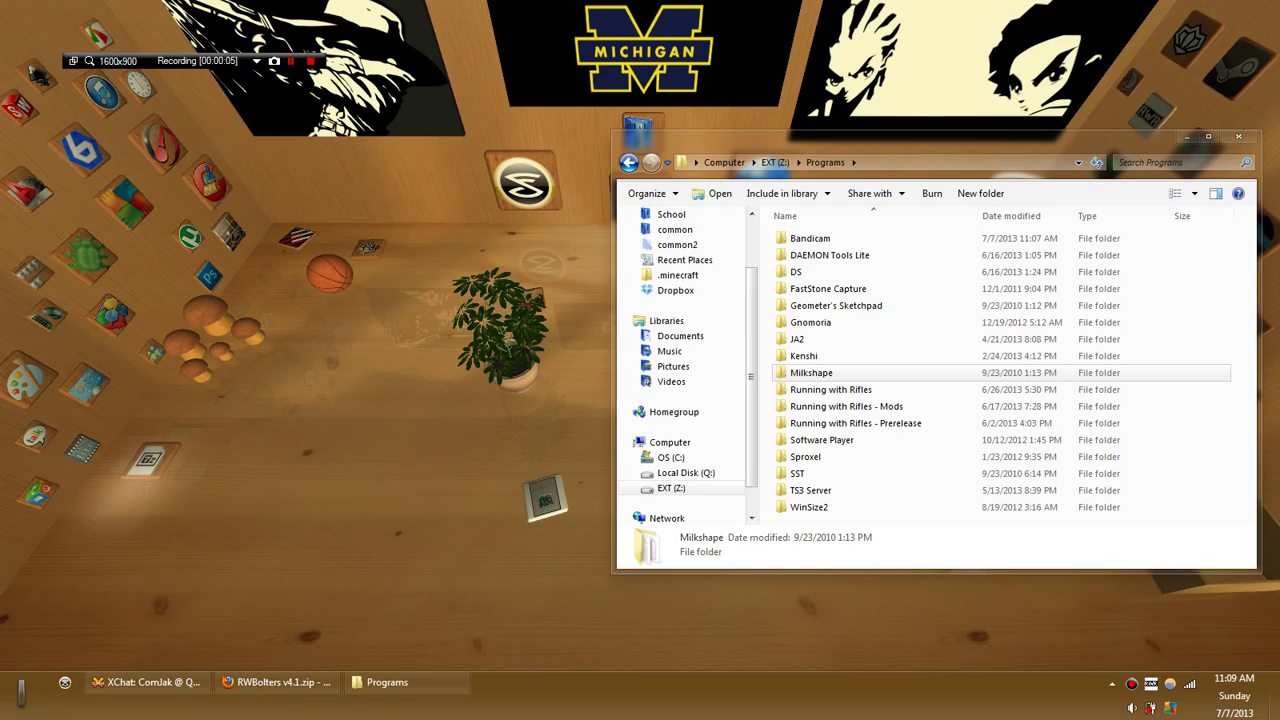
right_click(281, 377)
click(320, 443)
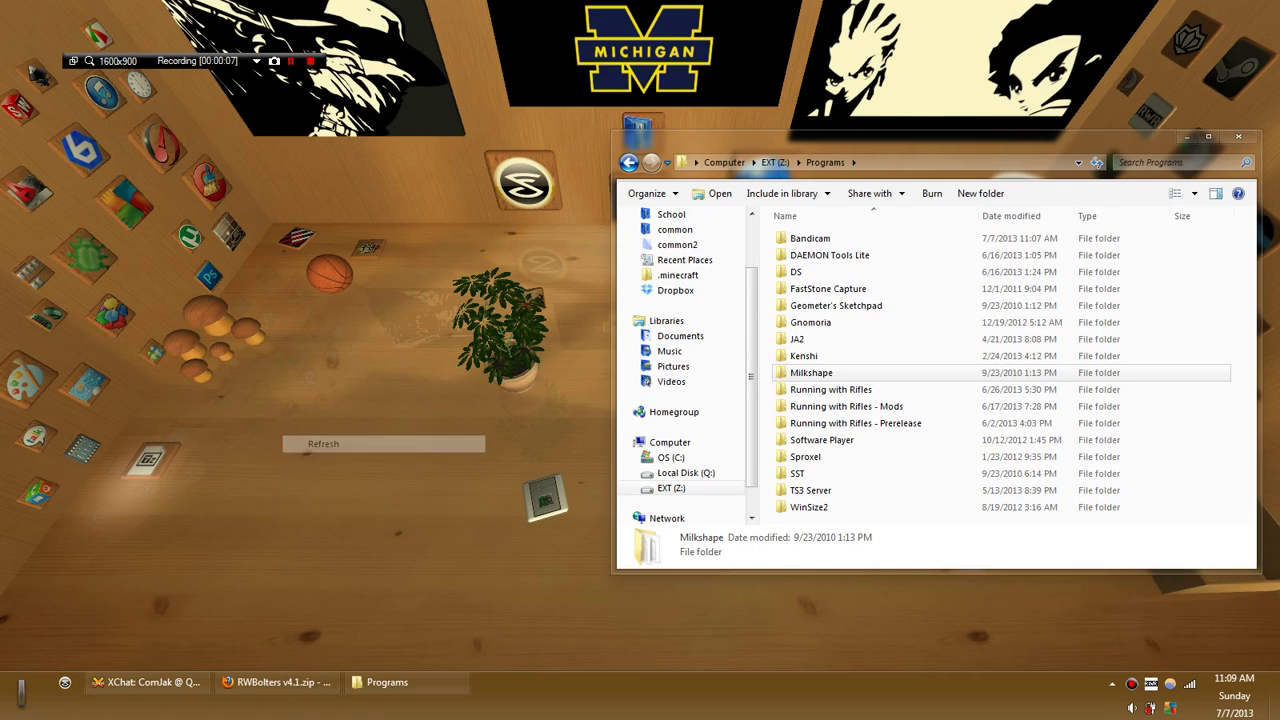
right_click(248, 395)
click(290, 461)
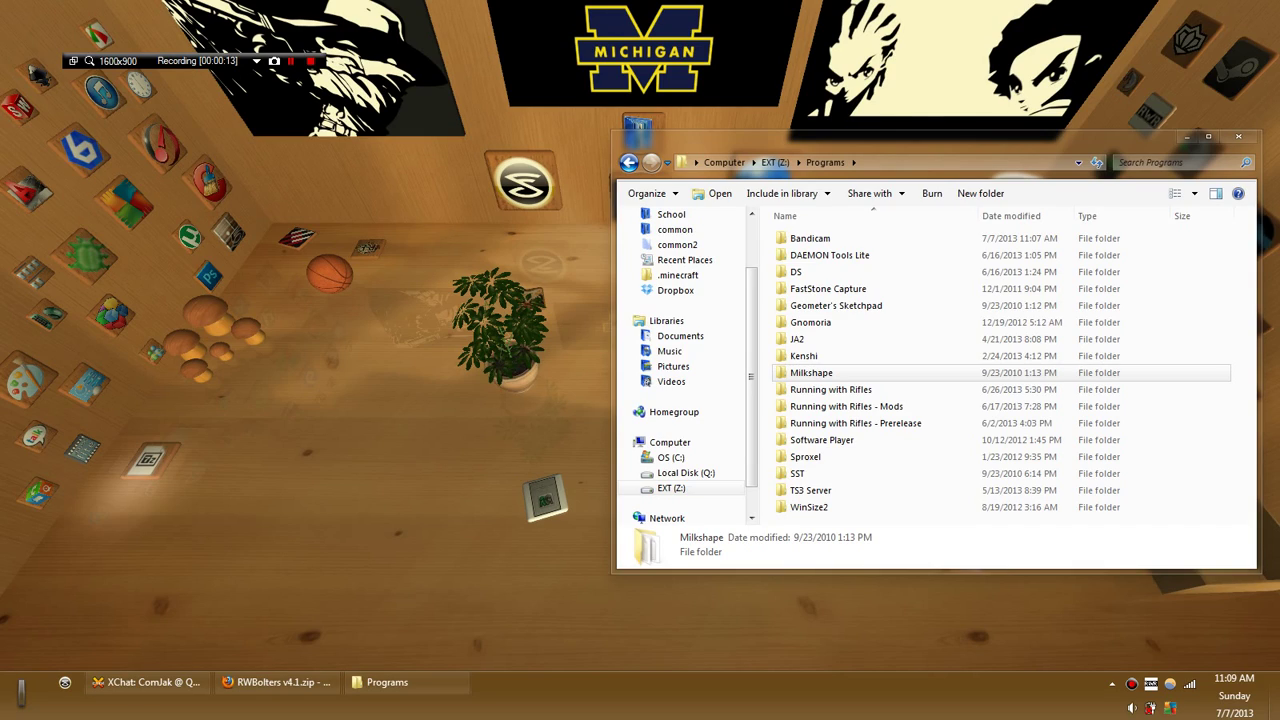
- Look through the media\packages\vanilla folder of Running with Rifles - Mods, and return to the Programs folder
double_click(846, 407)
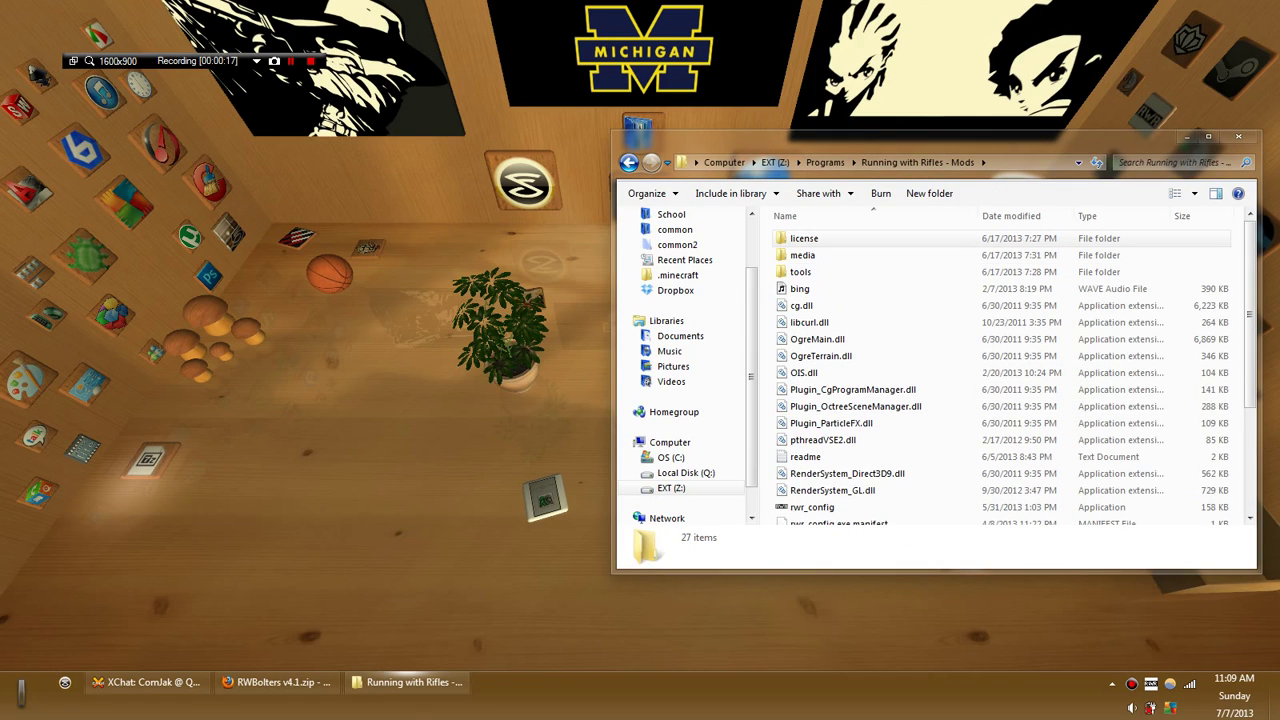
double_click(802, 255)
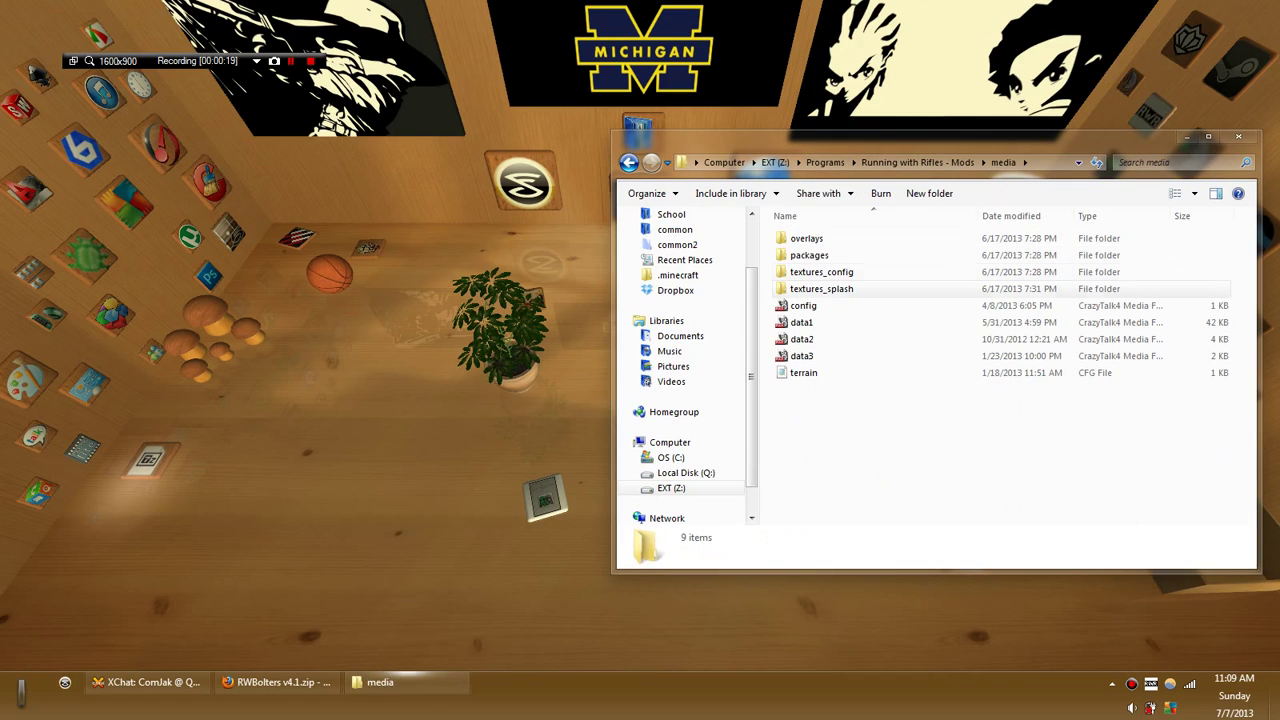
double_click(809, 255)
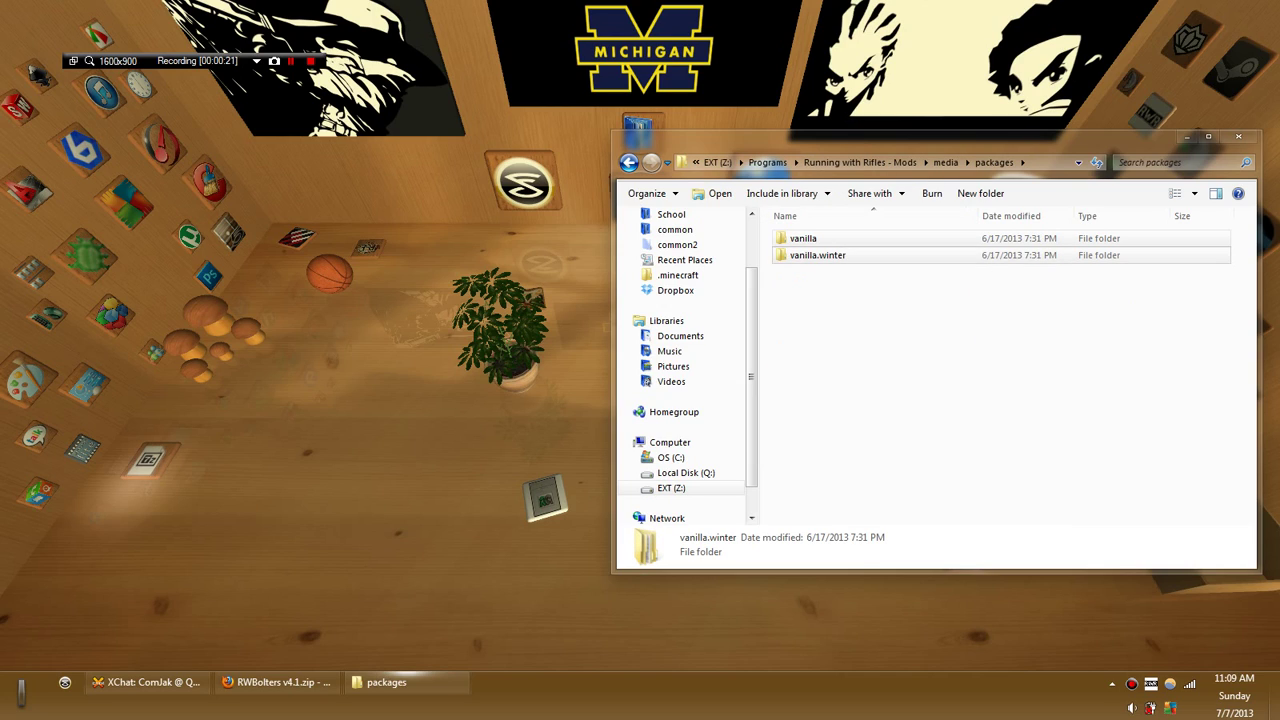
double_click(803, 238)
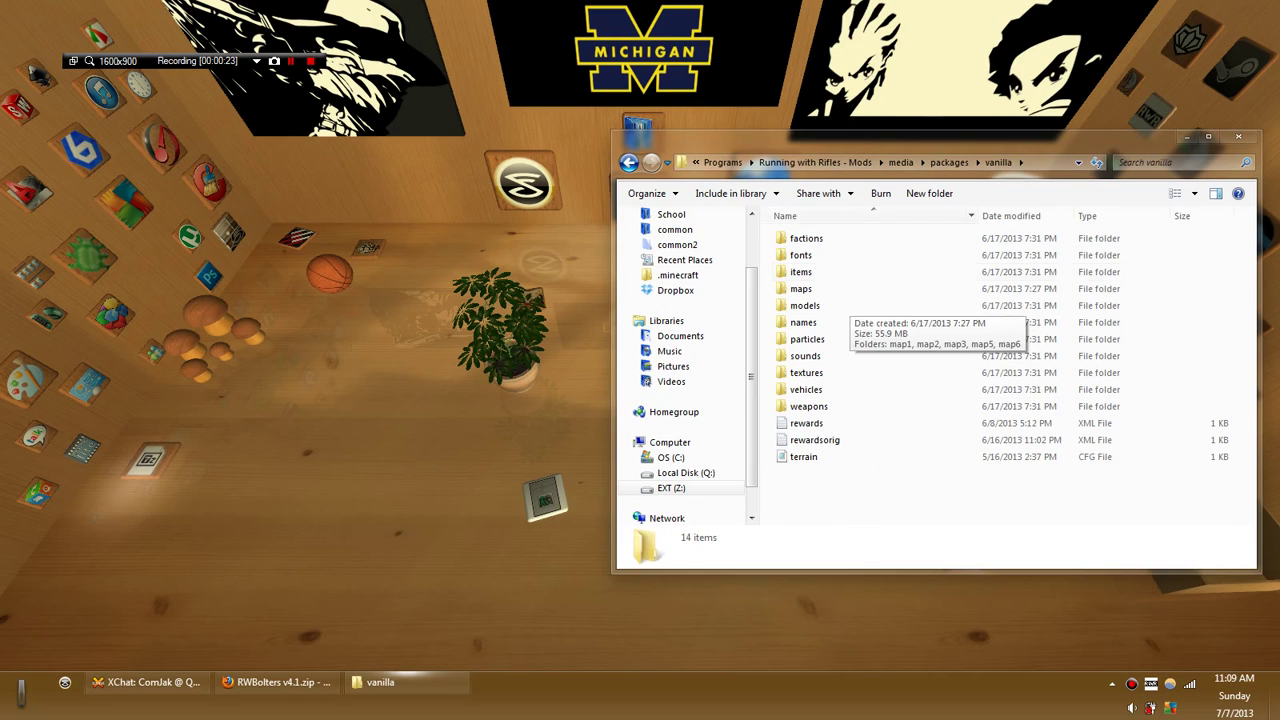
click(816, 162)
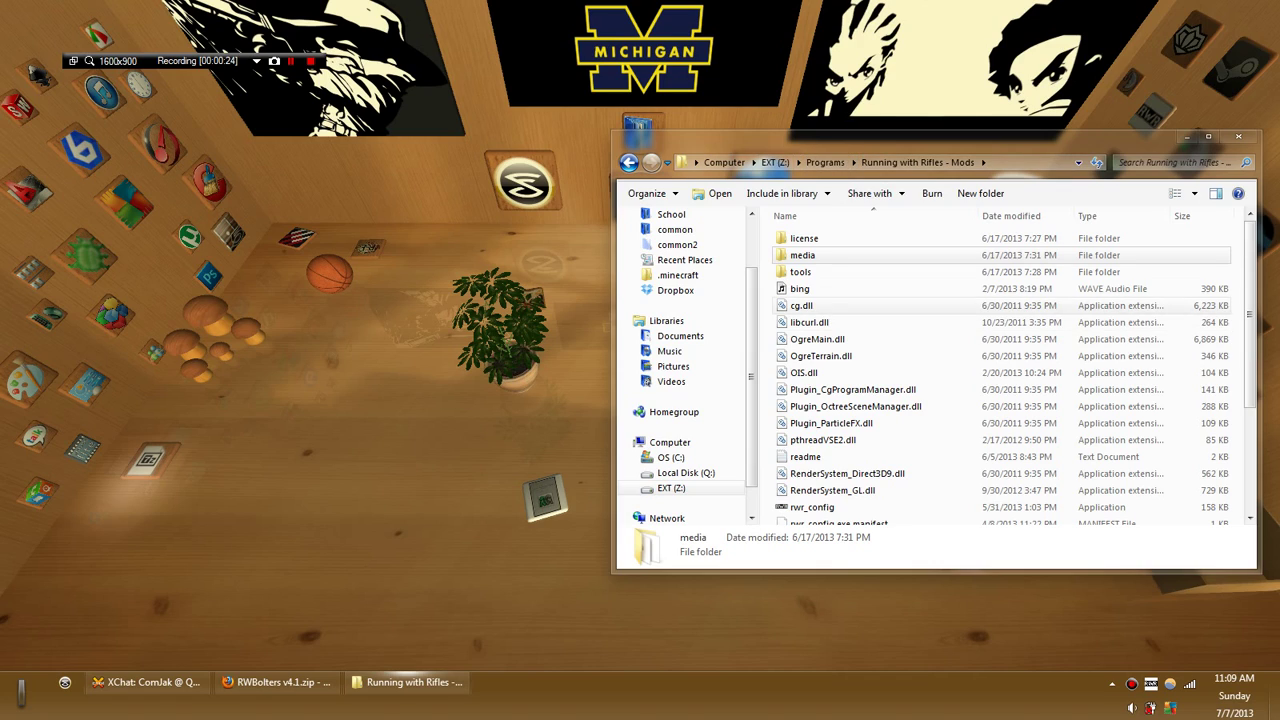
scroll(1000, 470, down, 3)
click(825, 162)
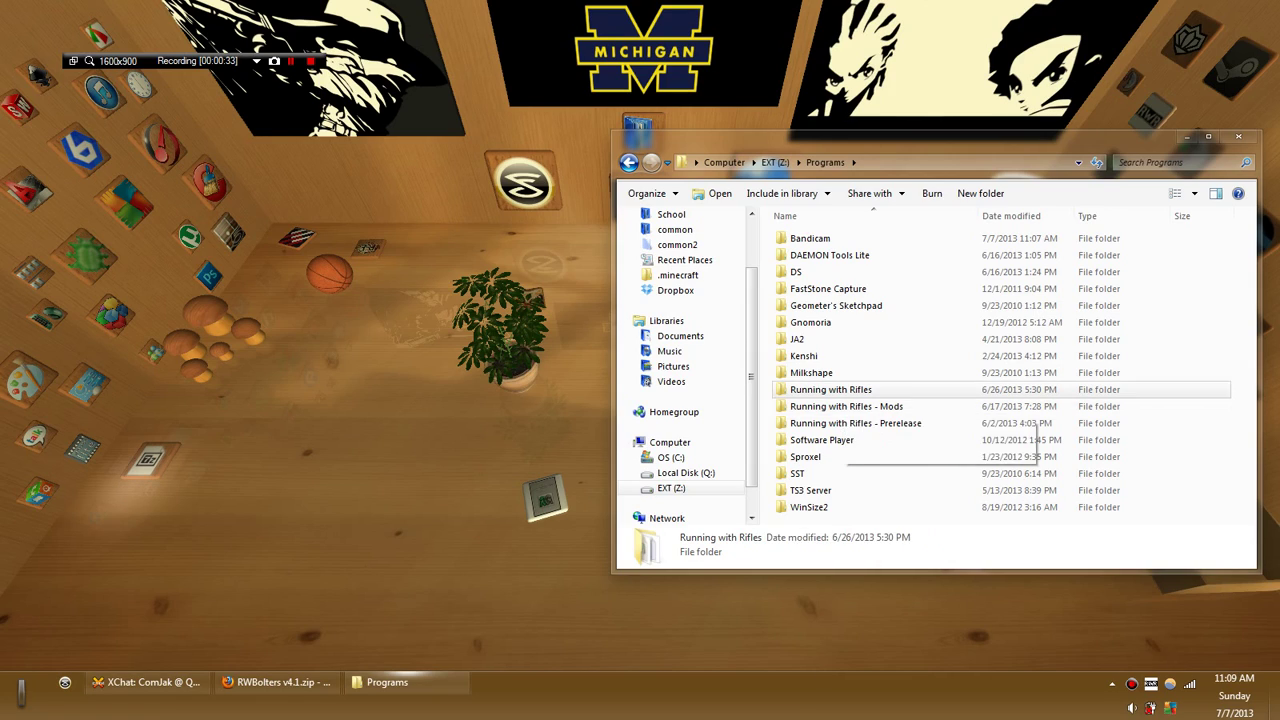
- Open the Running with Rifles folder, and open the RWBolters folder inside the RWBolters v4.1 archive on the desktop
double_click(831, 389)
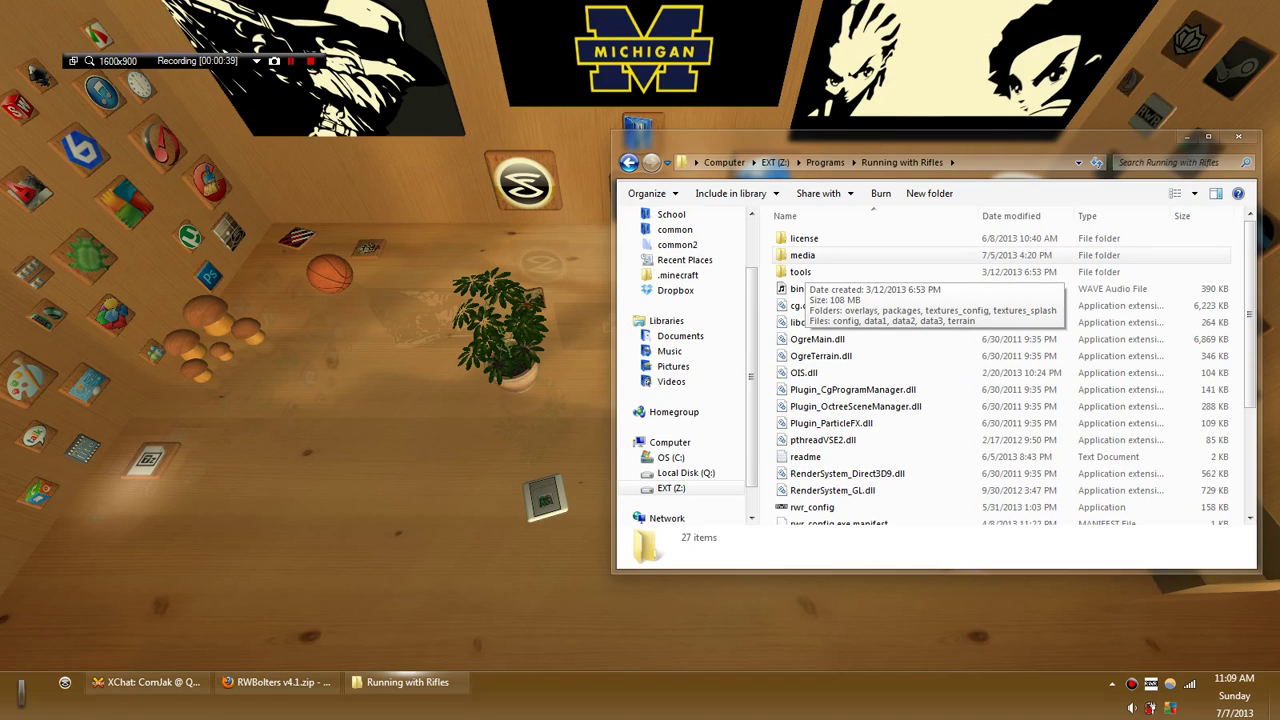
drag(149, 460, 266, 440)
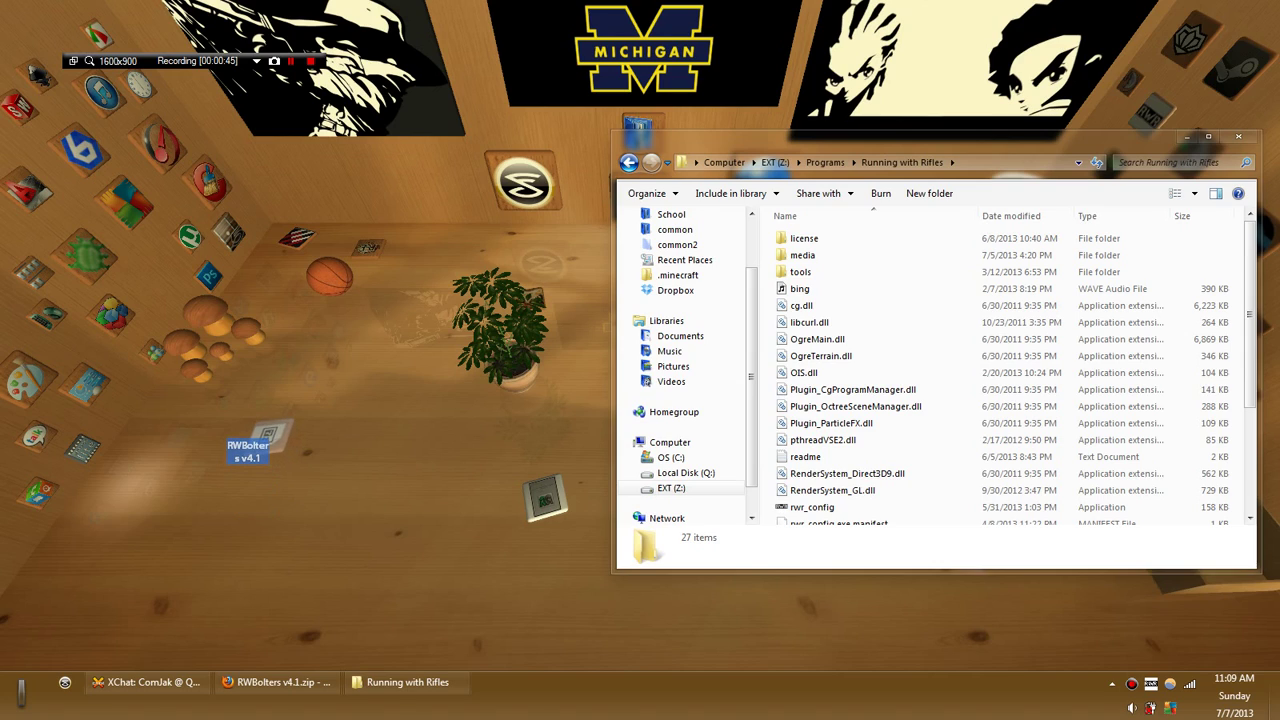
drag(345, 385, 342, 524)
double_click(342, 530)
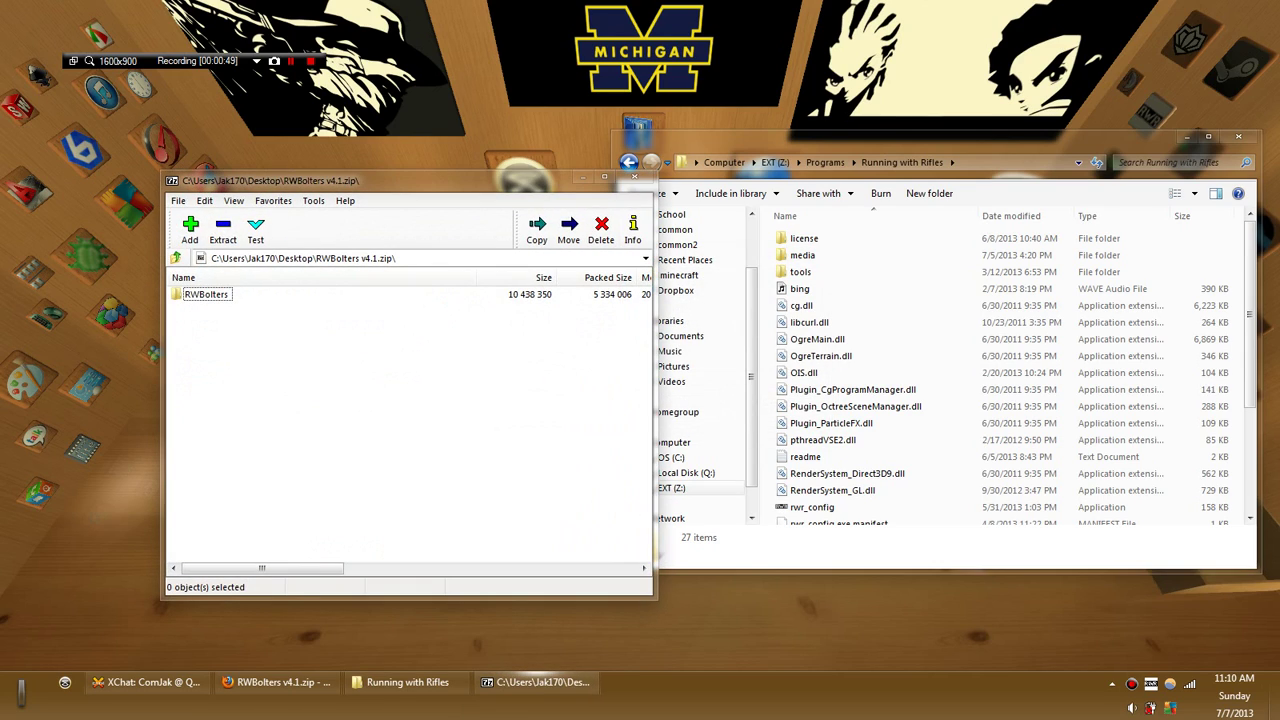
double_click(206, 294)
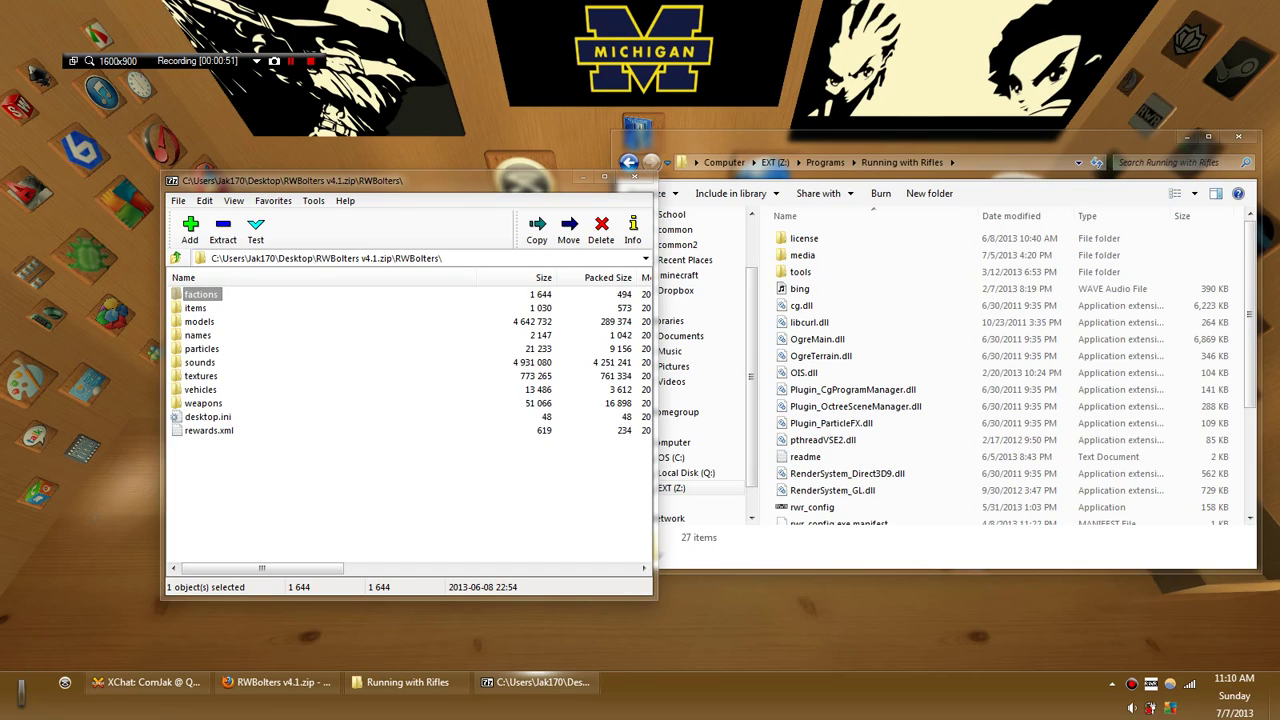
mouse_move(237, 452)
mouse_down()
mouse_move(172, 290)
mouse_move(245, 455)
mouse_move(172, 290)
mouse_move(260, 450)
mouse_up()
- Compare the archive's folders with those in the media\packages\vanilla folder of Running with Rifles - Mods
click(853, 390)
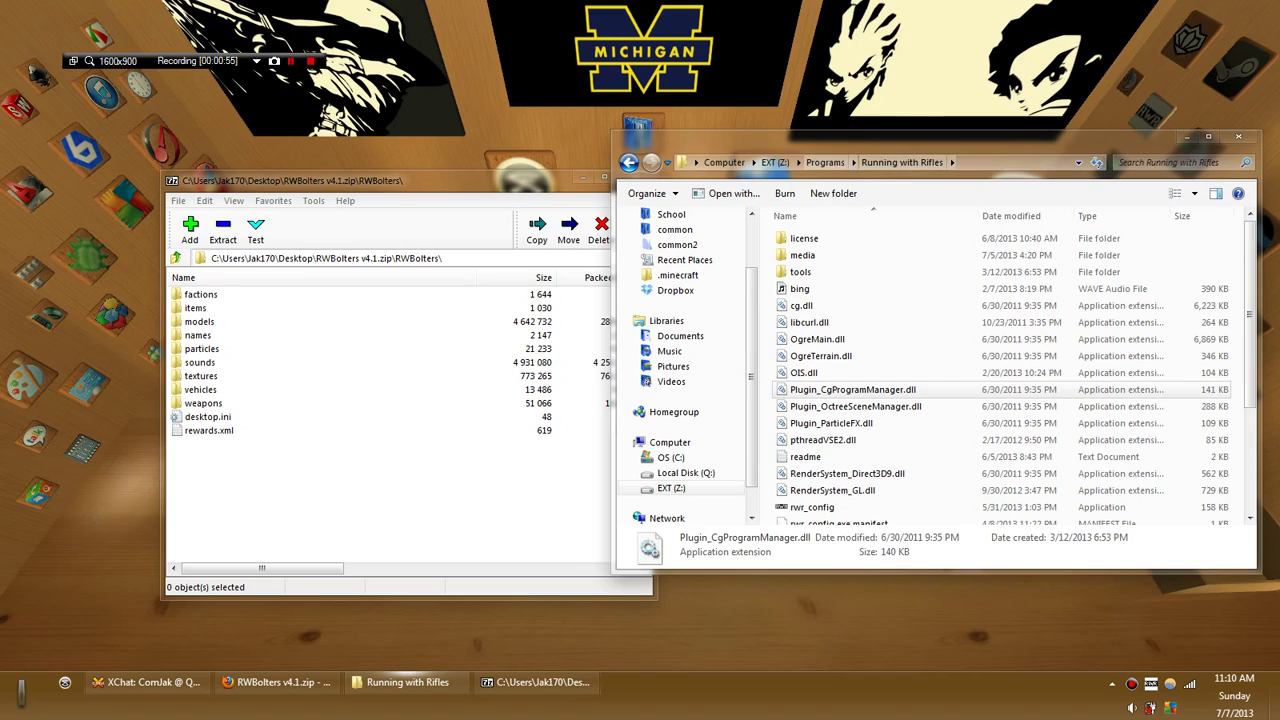
click(825, 162)
double_click(846, 406)
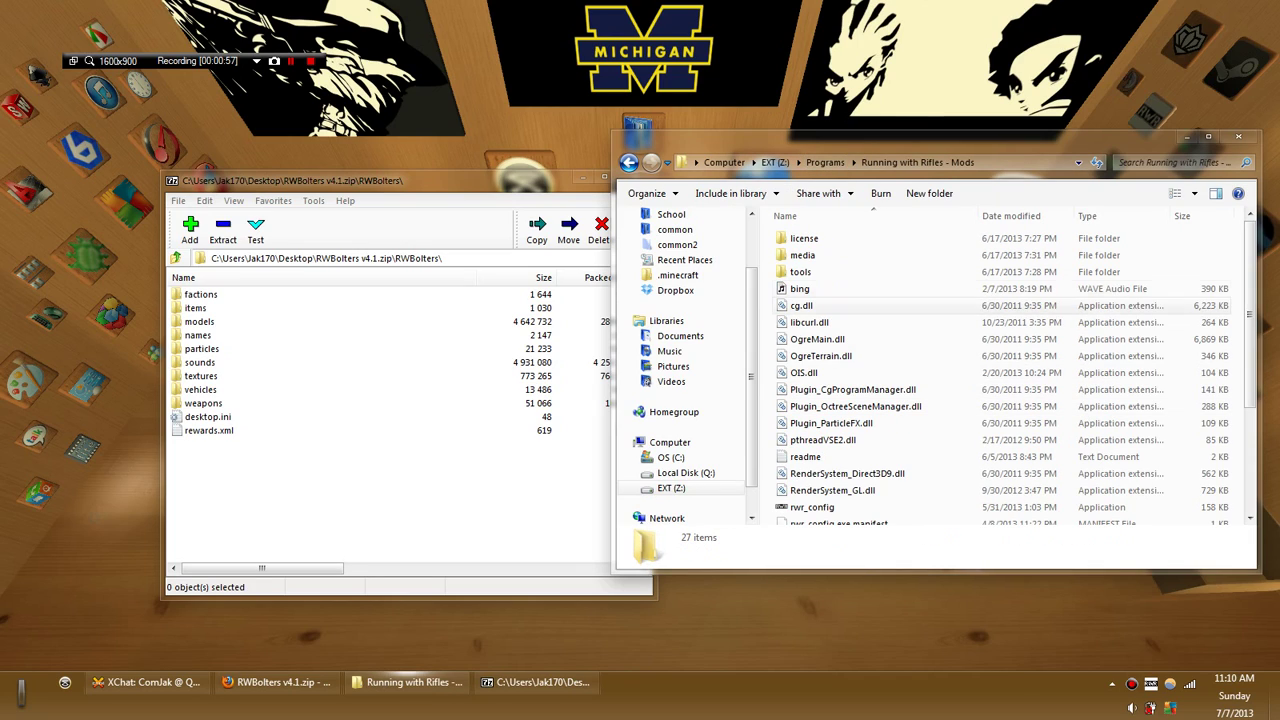
double_click(808, 255)
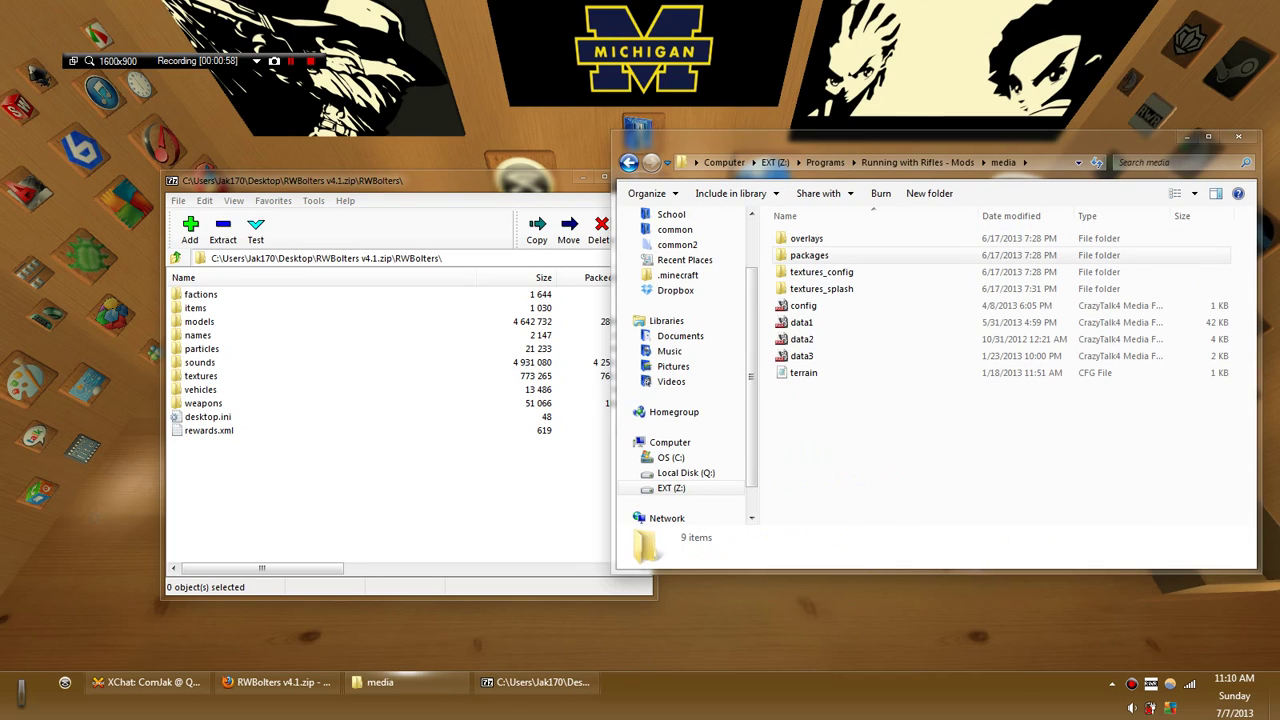
double_click(809, 255)
double_click(805, 239)
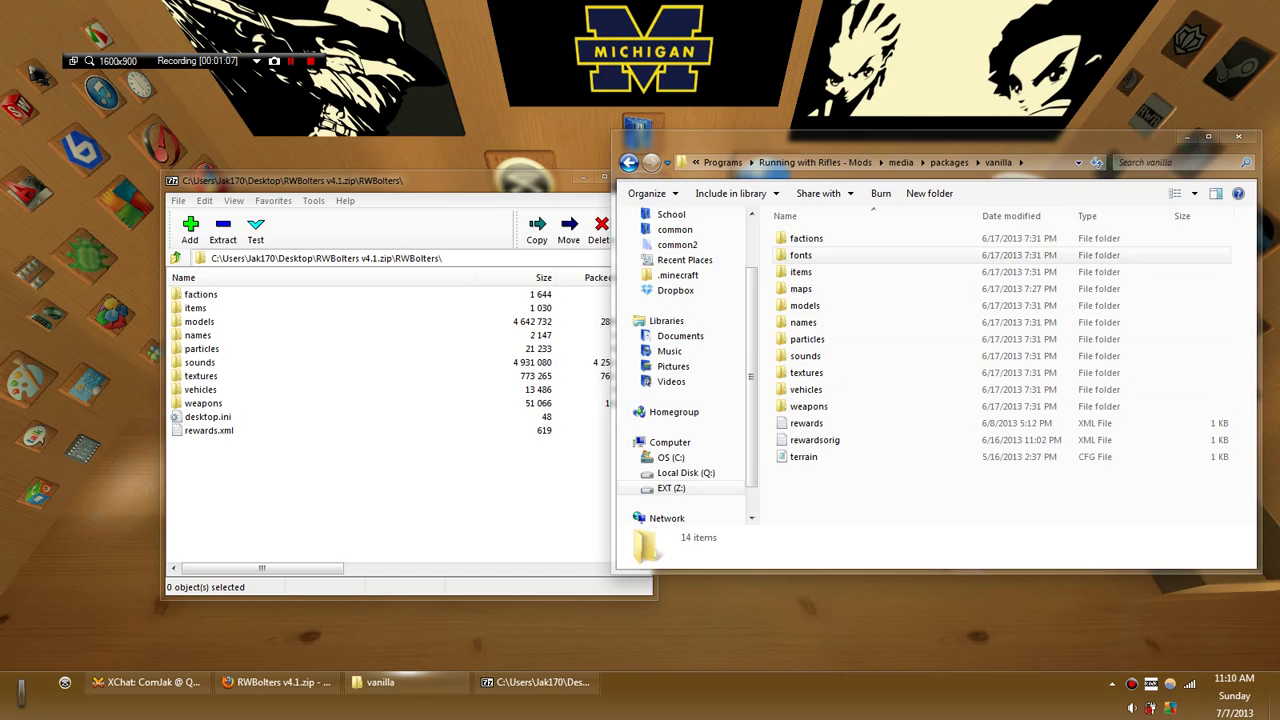
click(820, 162)
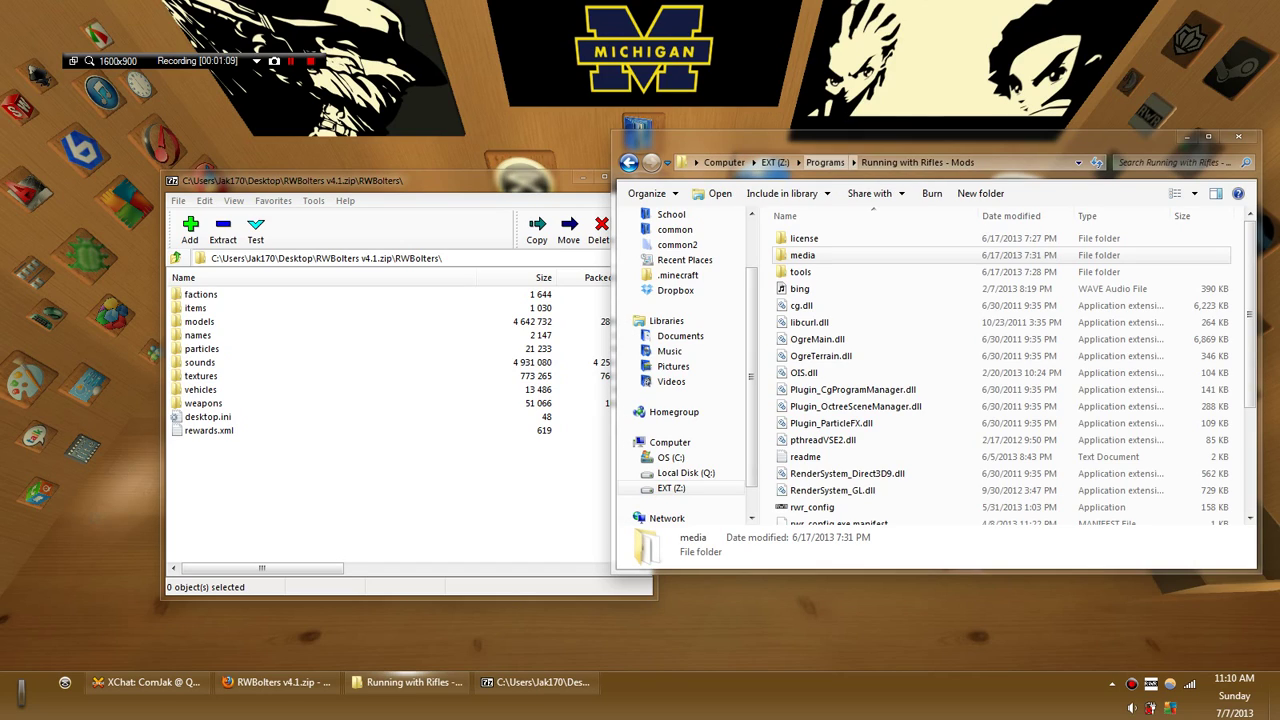
- Open the Running with Rifles folder beside the archive window, with the archive back at its root level
click(825, 162)
click(831, 390)
double_click(831, 390)
click(175, 258)
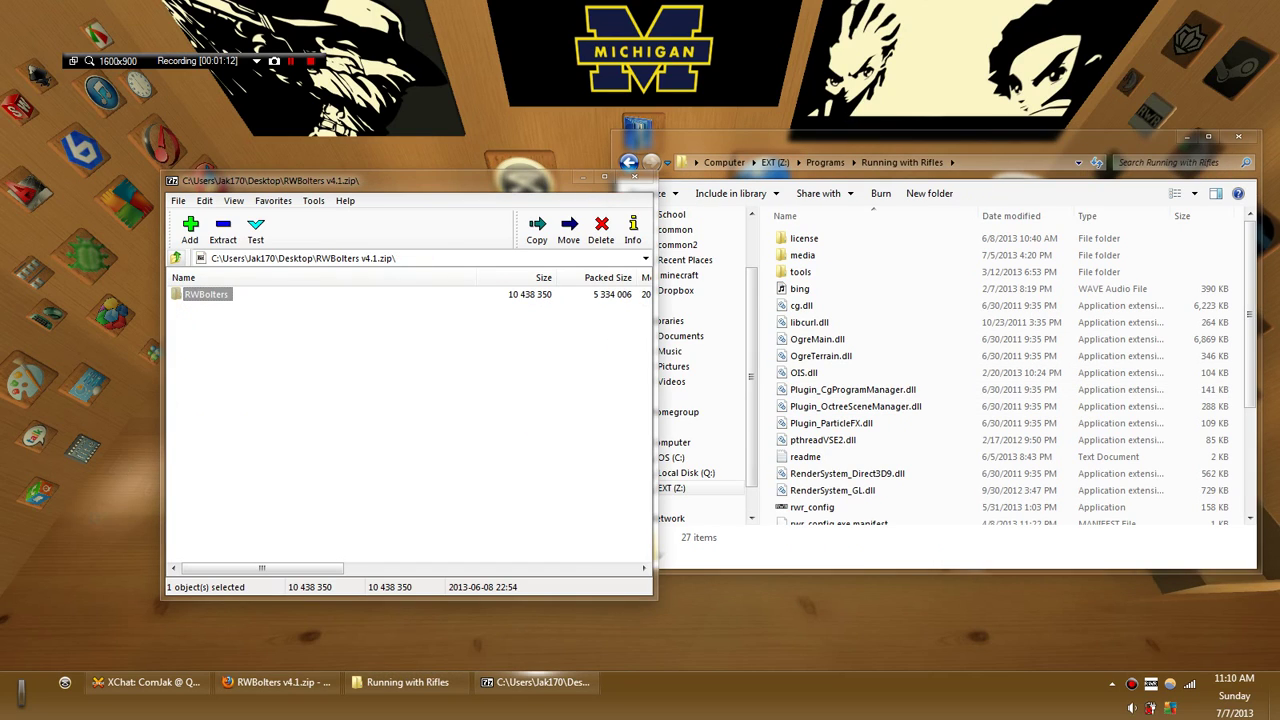
drag(240, 181, 168, 162)
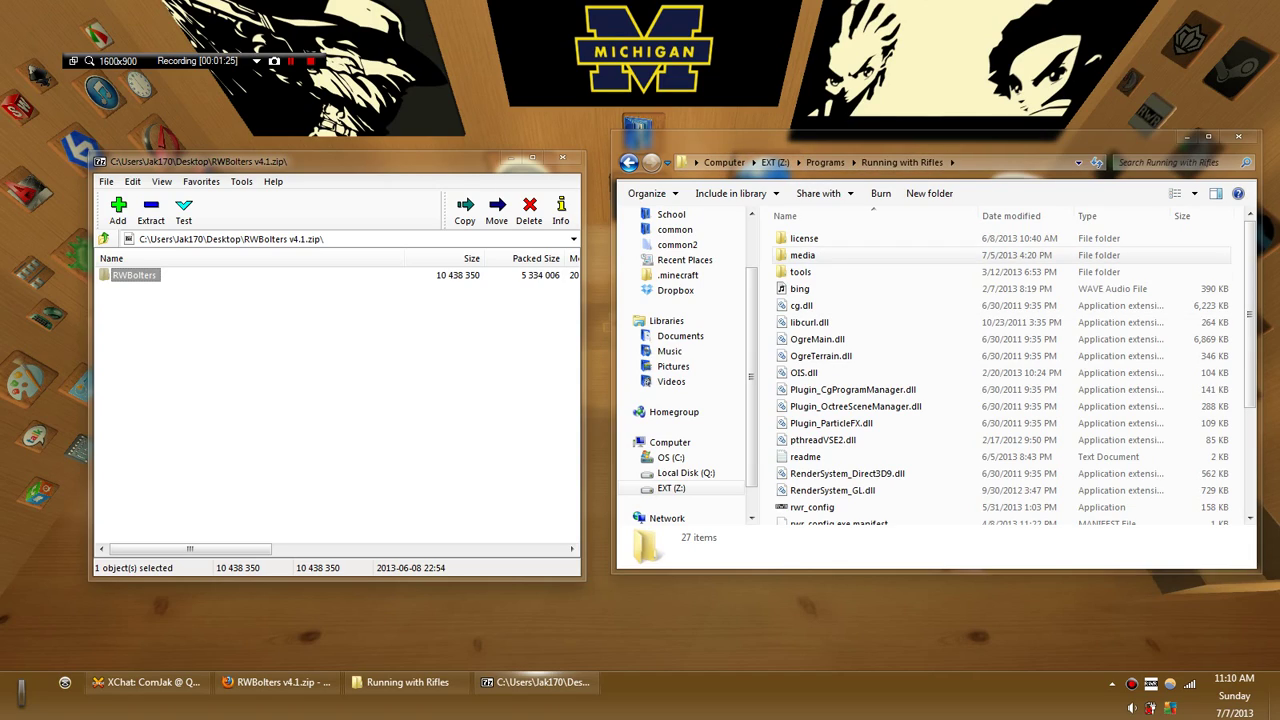
- Extract the RWBolters folder from the archive into the media\overlays folder of Running with Rifles
double_click(802, 255)
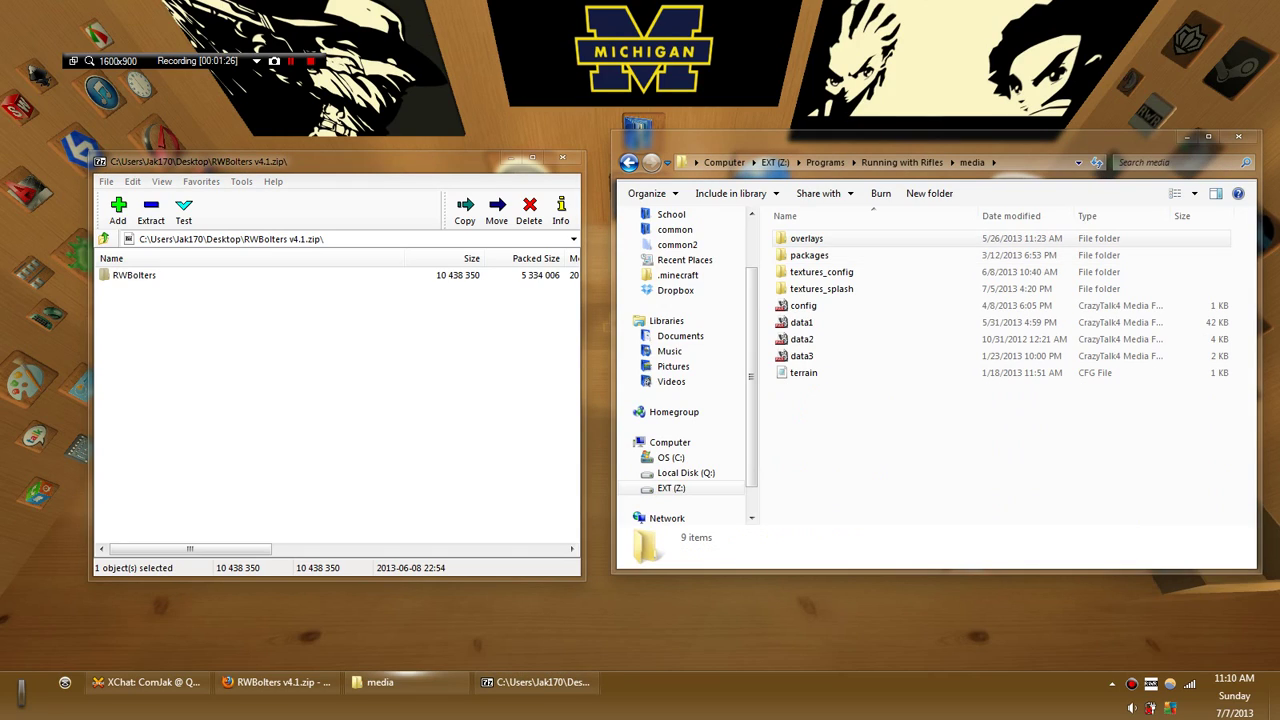
double_click(822, 240)
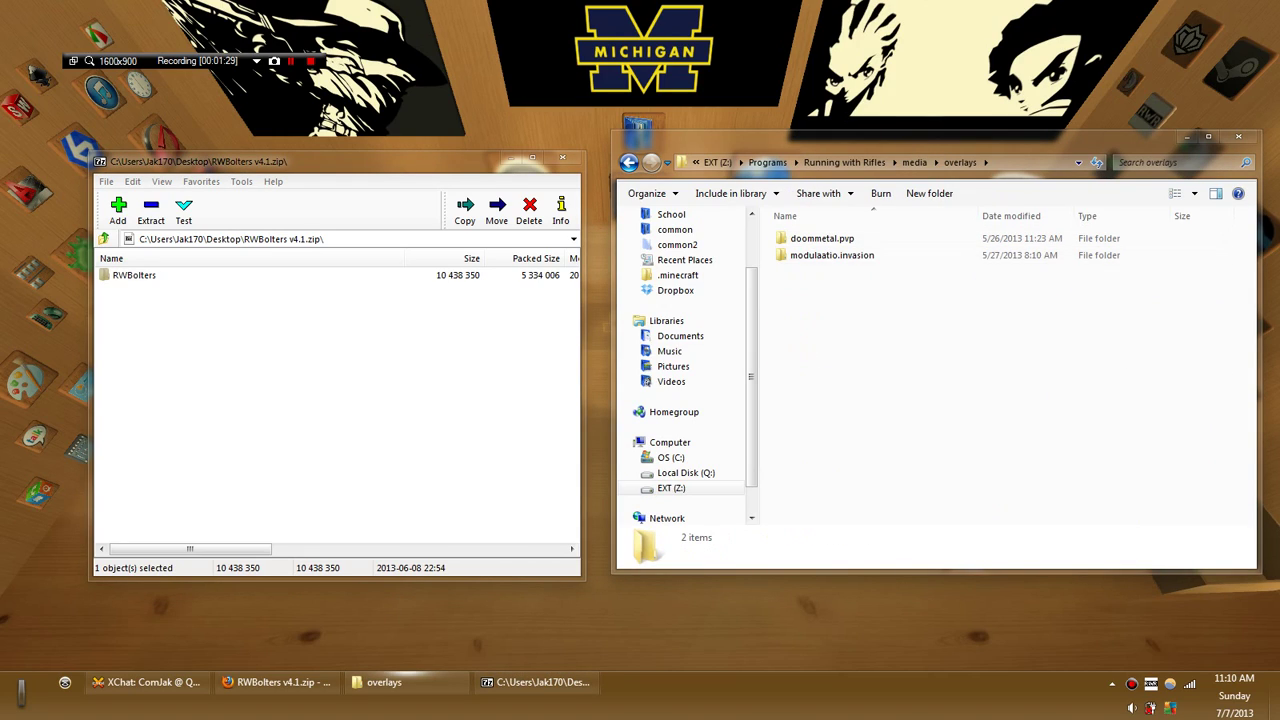
drag(831, 272, 820, 316)
click(134, 275)
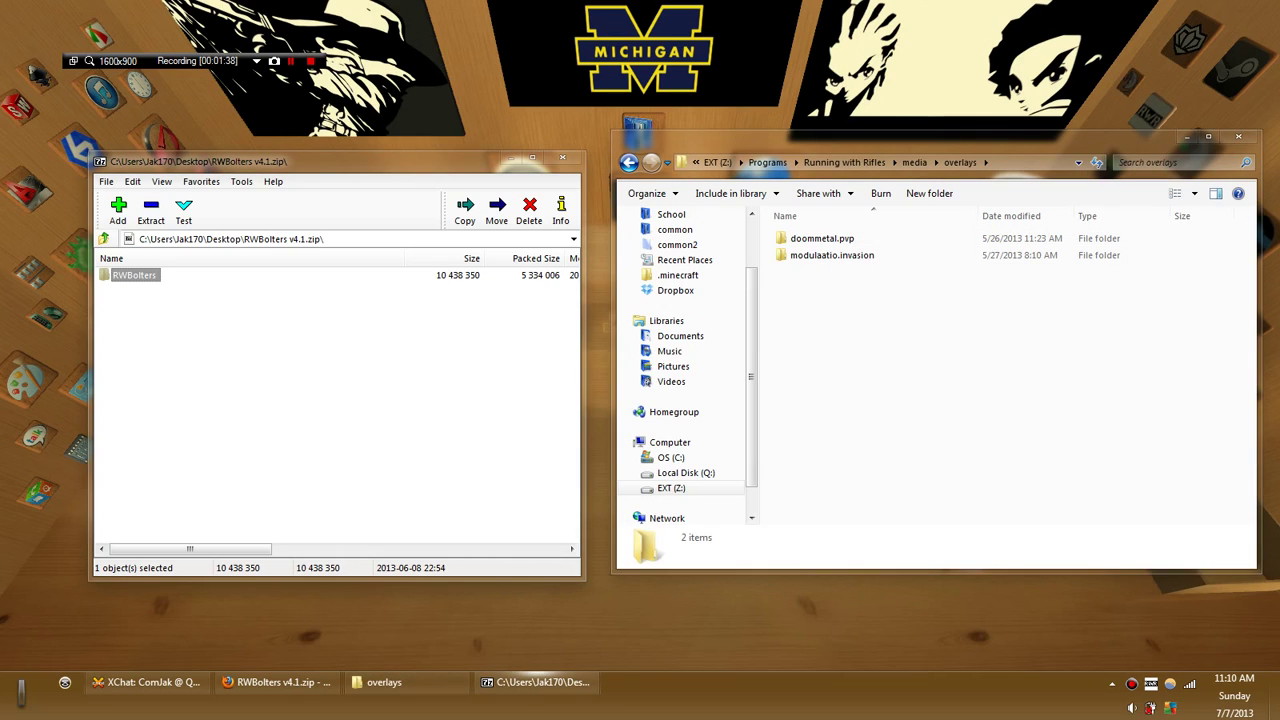
drag(134, 275, 876, 370)
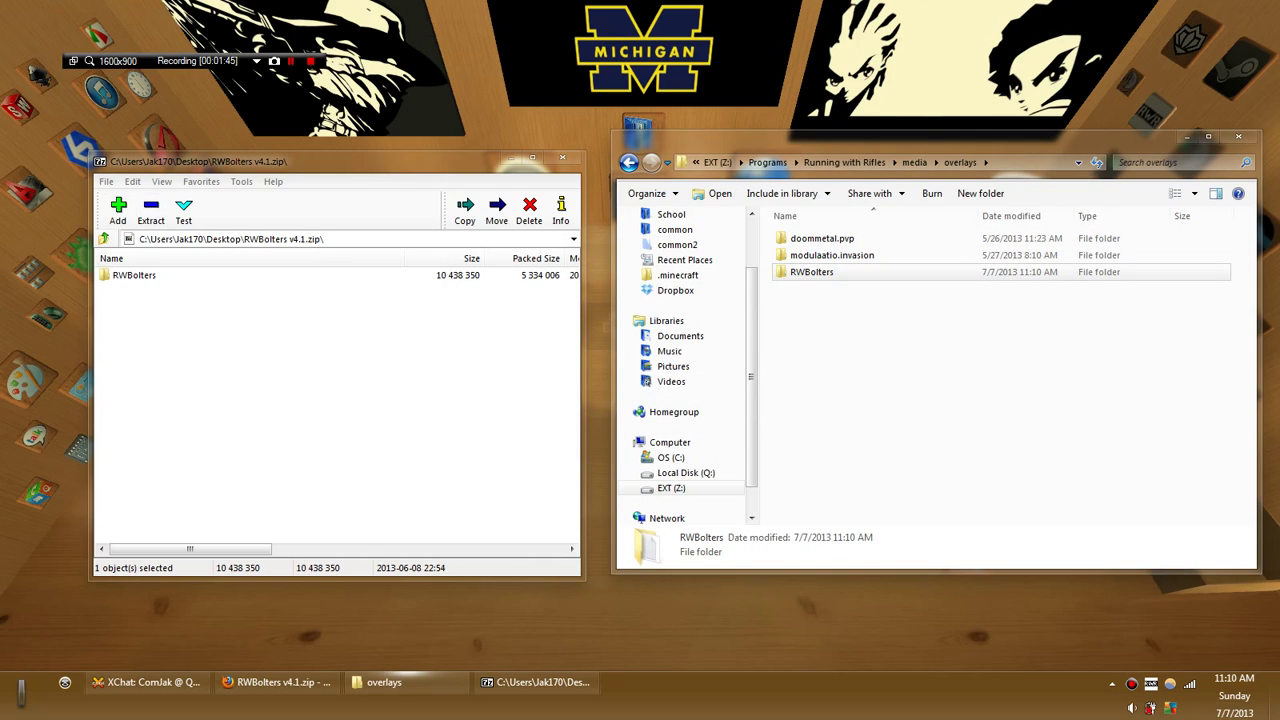
click(876, 400)
- Examine the contents of the archive's RWBolters folder, and return to the archive's root
click(134, 275)
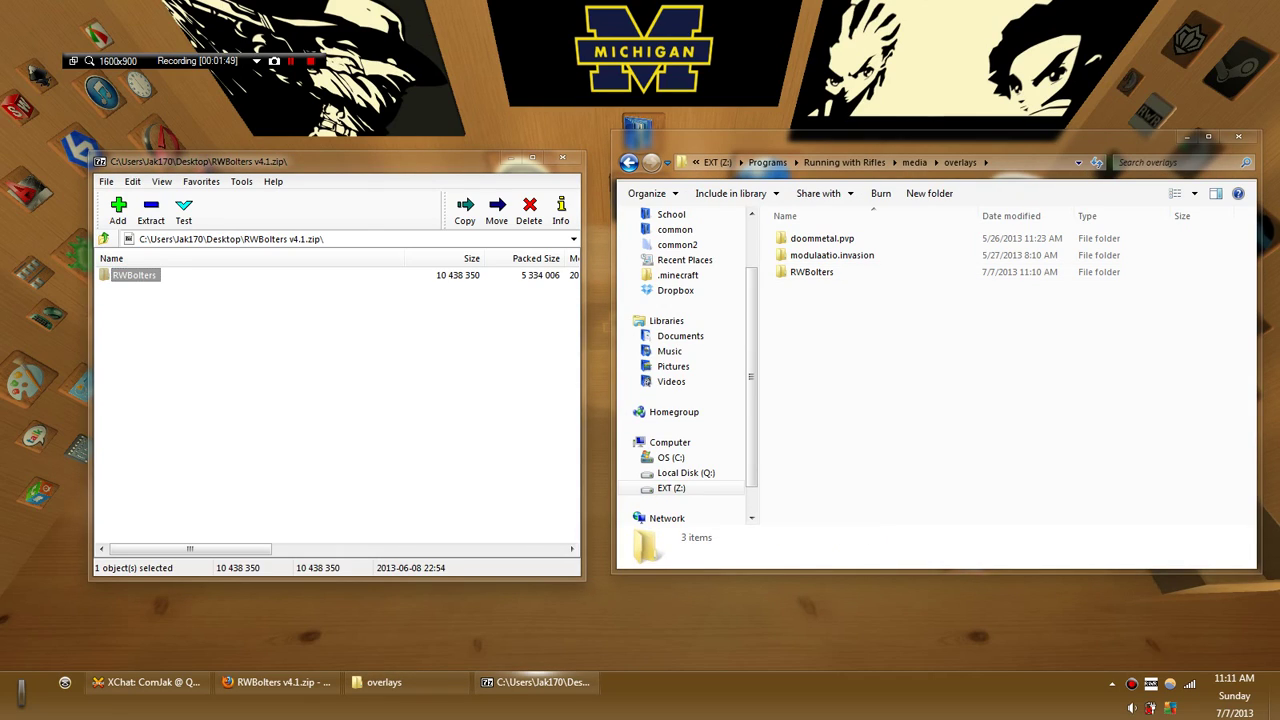
double_click(134, 275)
drag(234, 459, 109, 273)
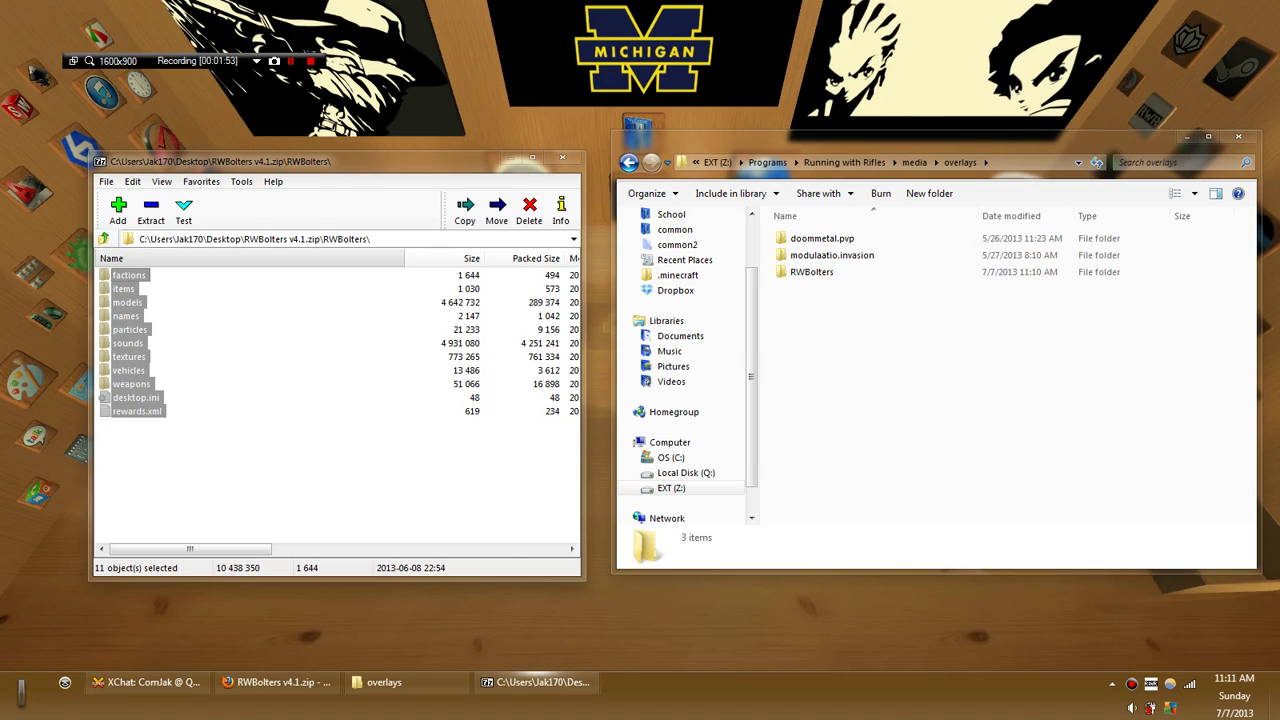
key(BackSpace)
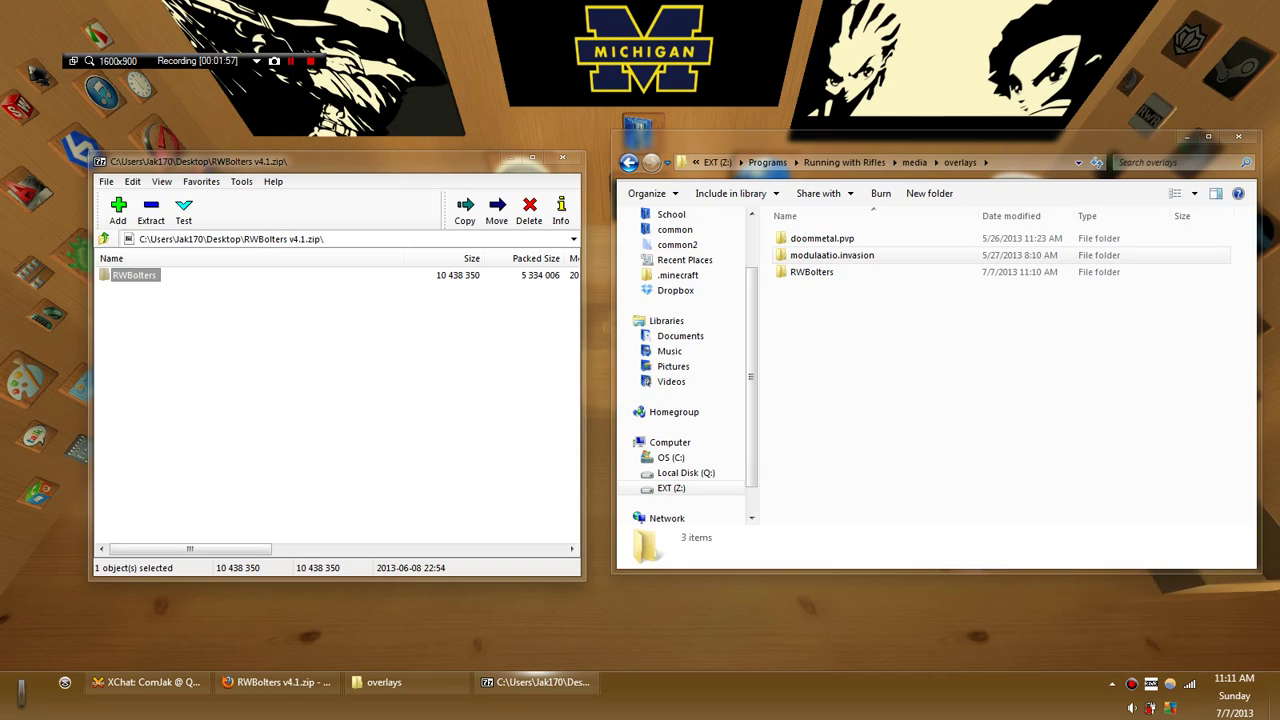
- Compare the folder structures of the modulaatio.invasion, doommetal.pvp and RWBolters overlays
double_click(832, 255)
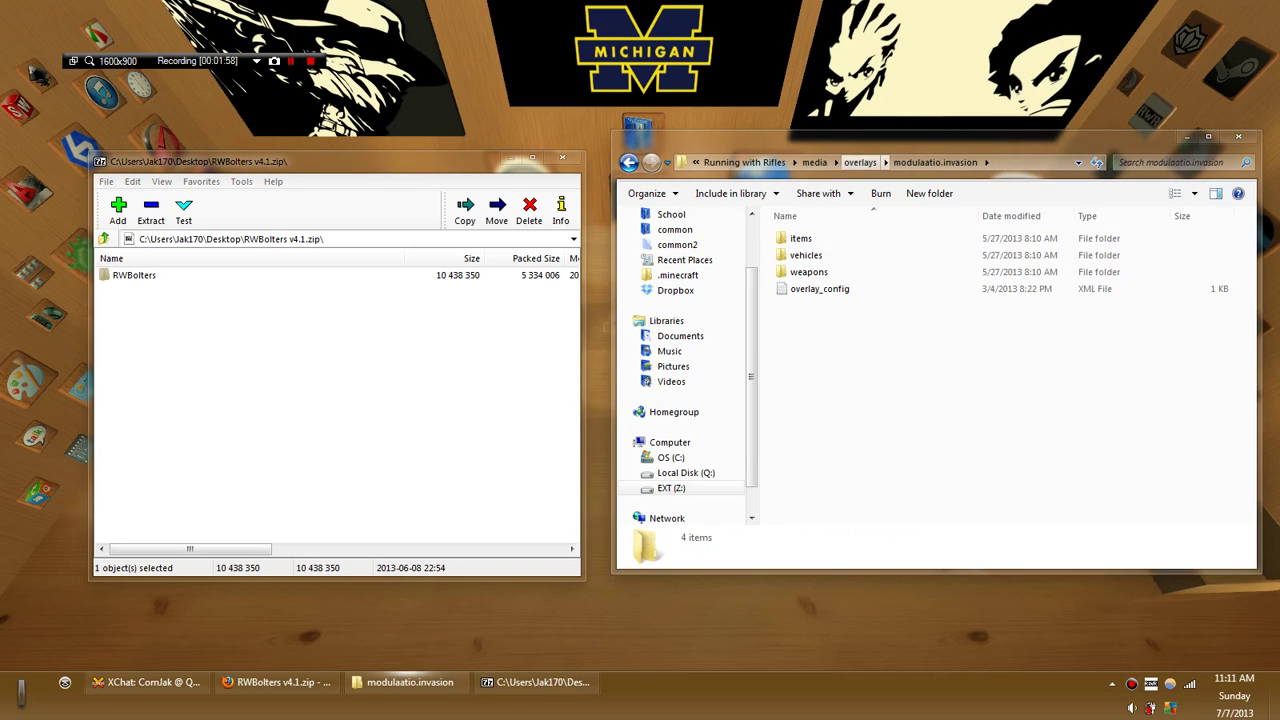
key(BackSpace)
key(Up)
key(Return)
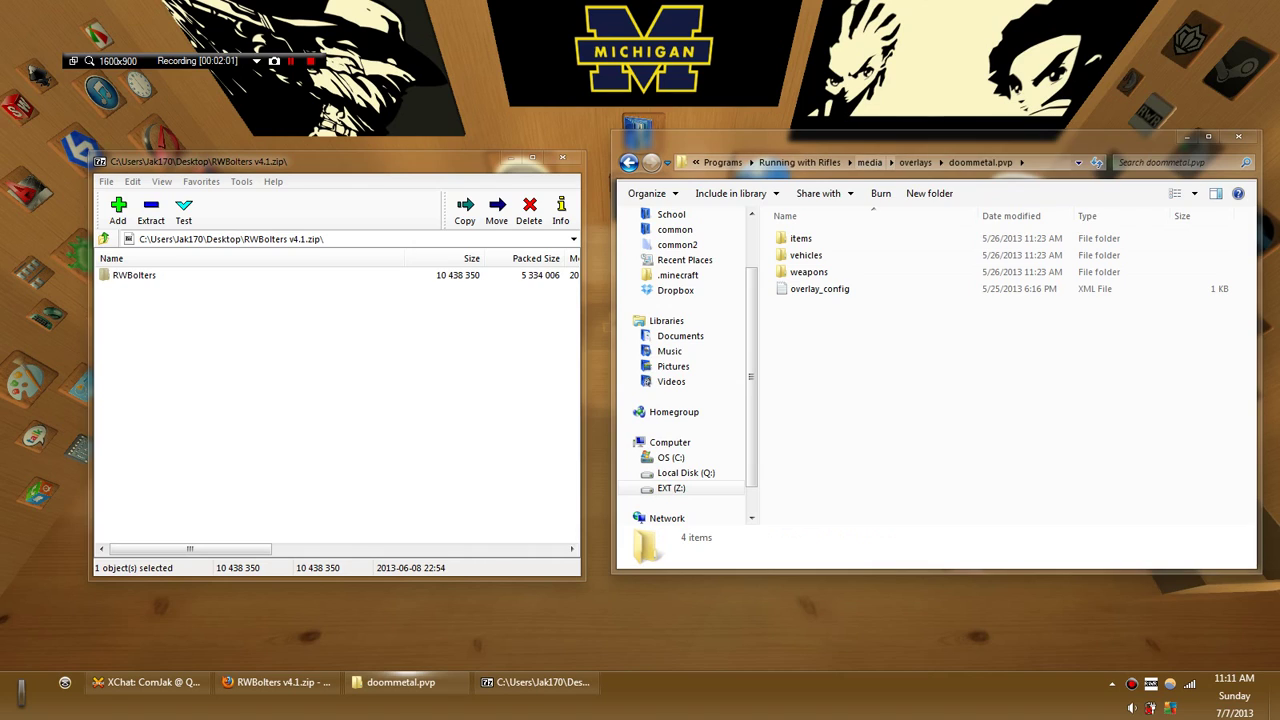
key(BackSpace)
key(Down)
key(Down)
key(Return)
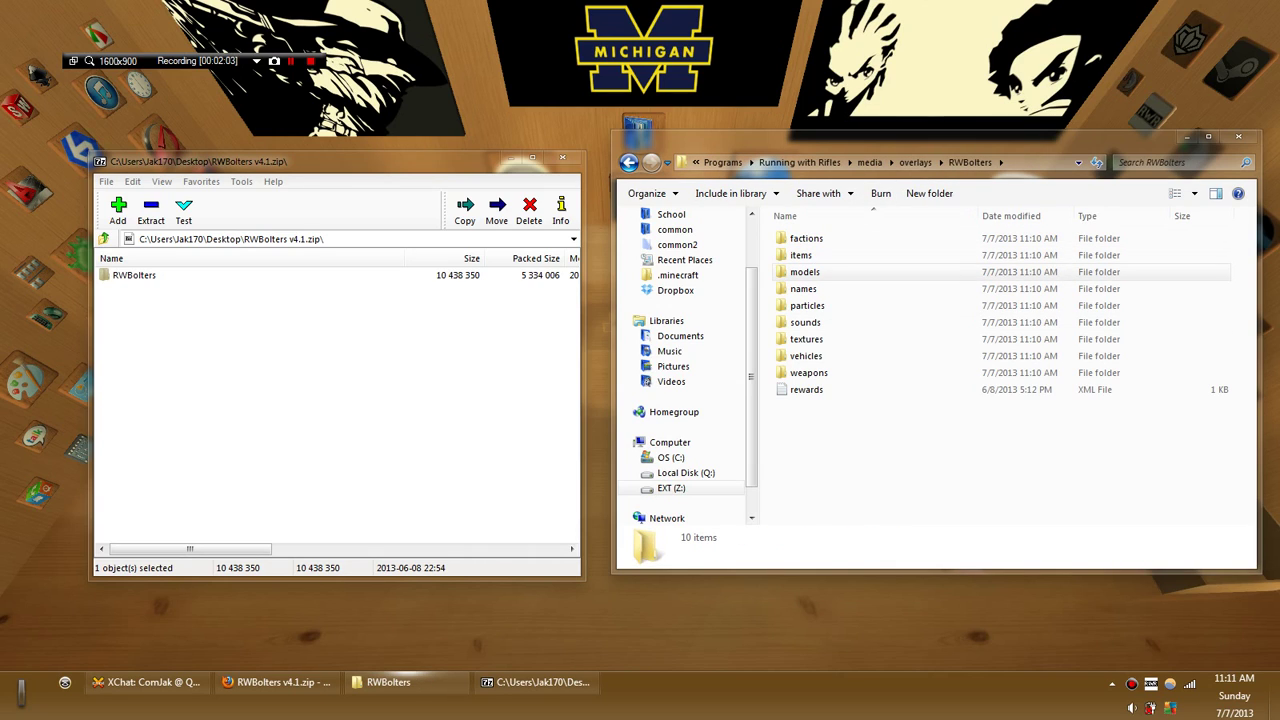
- Launch rwr_game from the Running with Rifles folder, and switch back to the folder window
drag(900, 138, 480, 90)
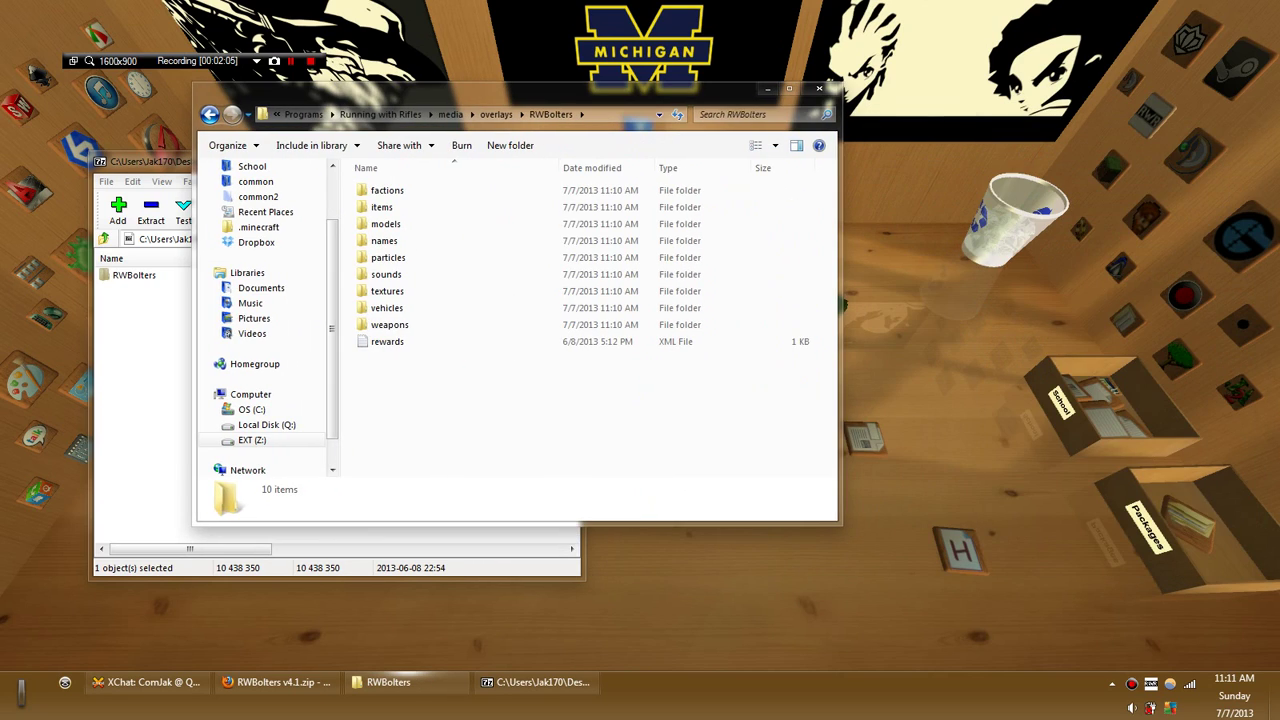
click(381, 114)
scroll(400, 380, down, 4)
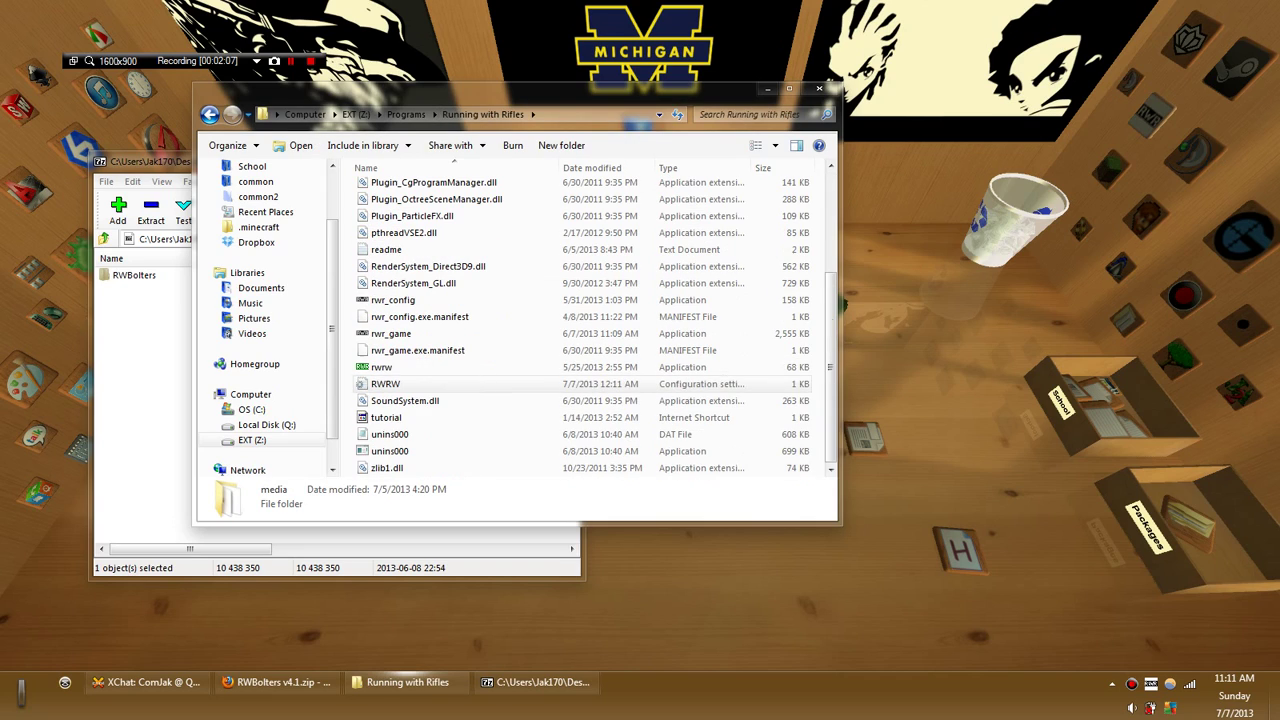
click(382, 367)
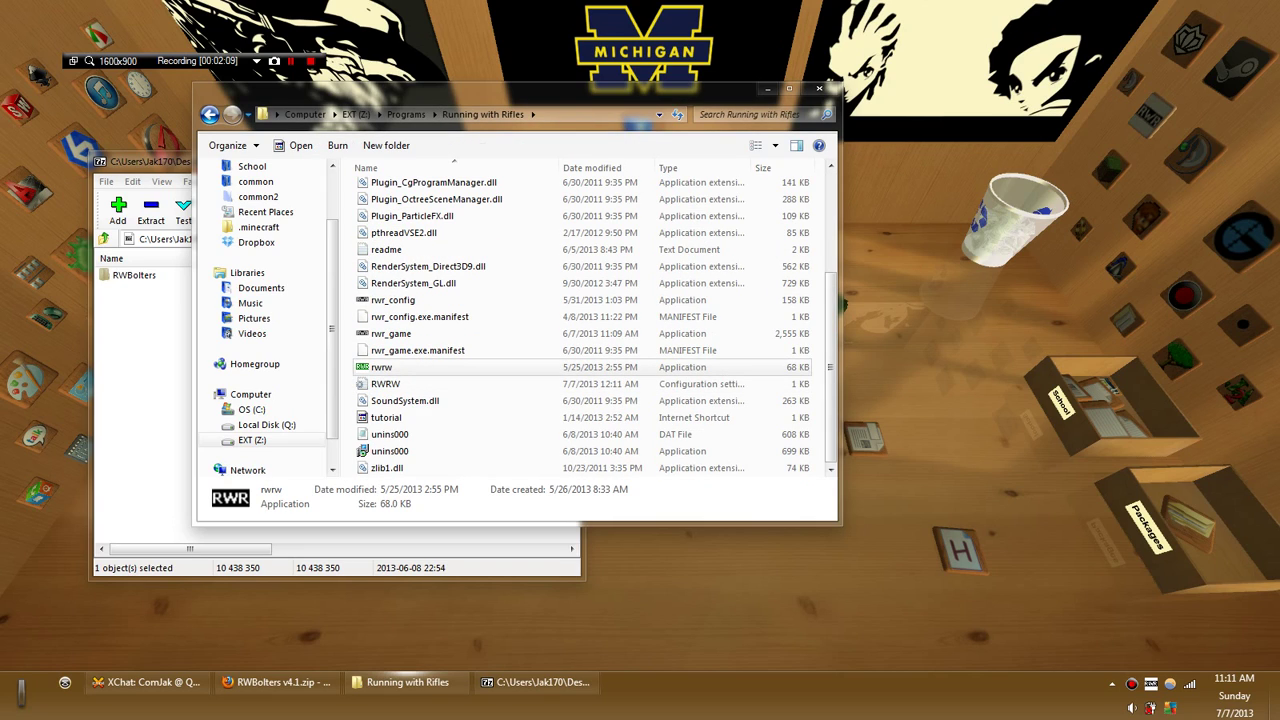
scroll(425, 348, up, 5)
scroll(425, 348, down, 5)
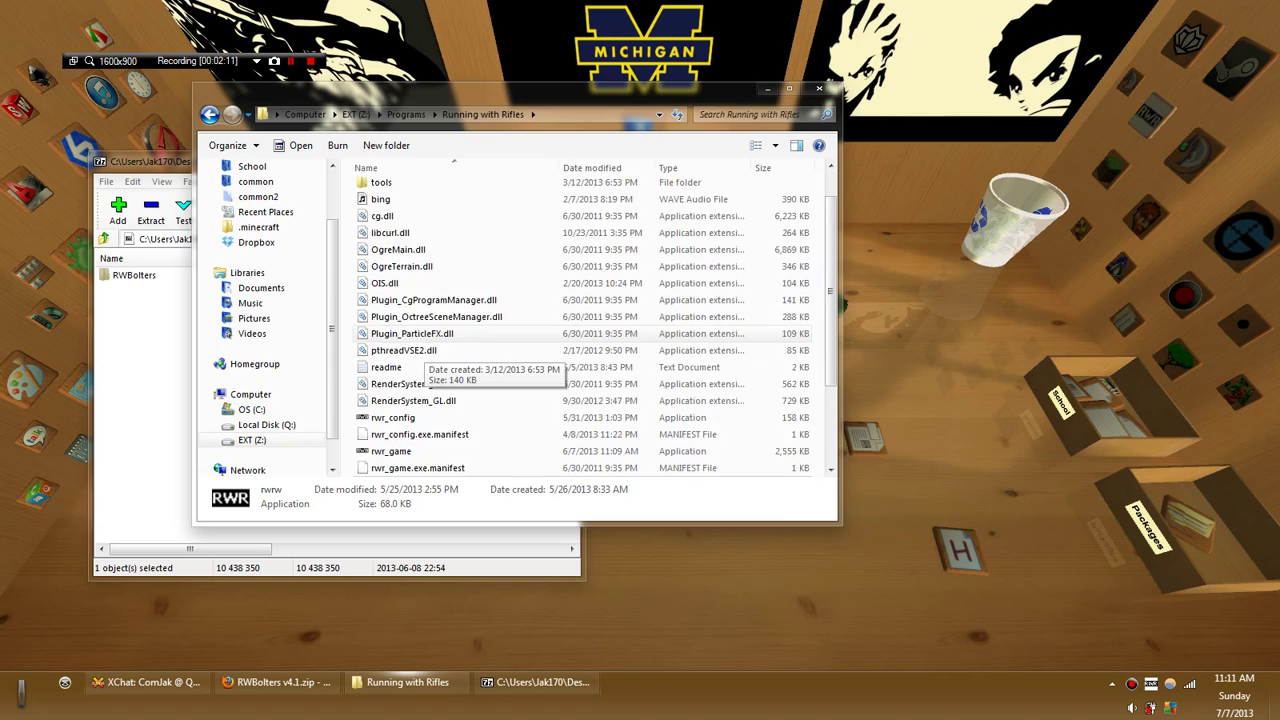
click(390, 333)
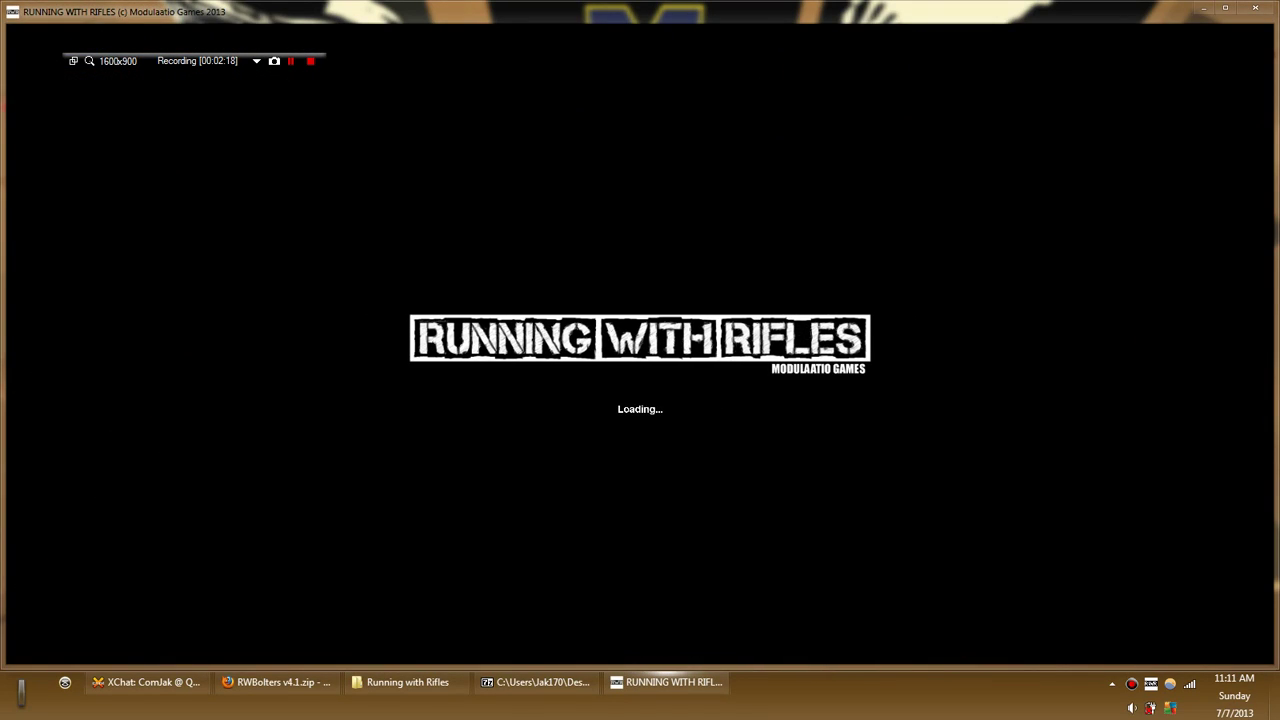
key(alt+Tab)
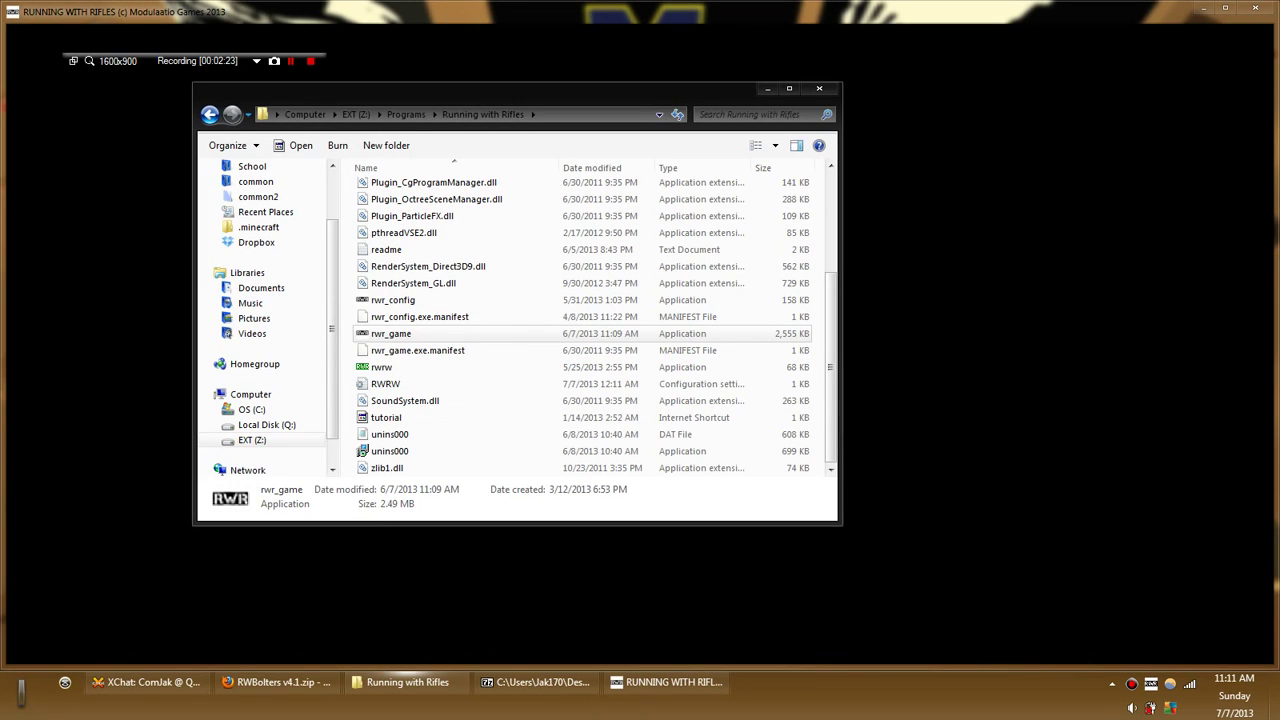
- Examine the Running with Rifles - Mods folder in Programs, return to Programs and minimize the folder window
key(F2)
click(406, 114)
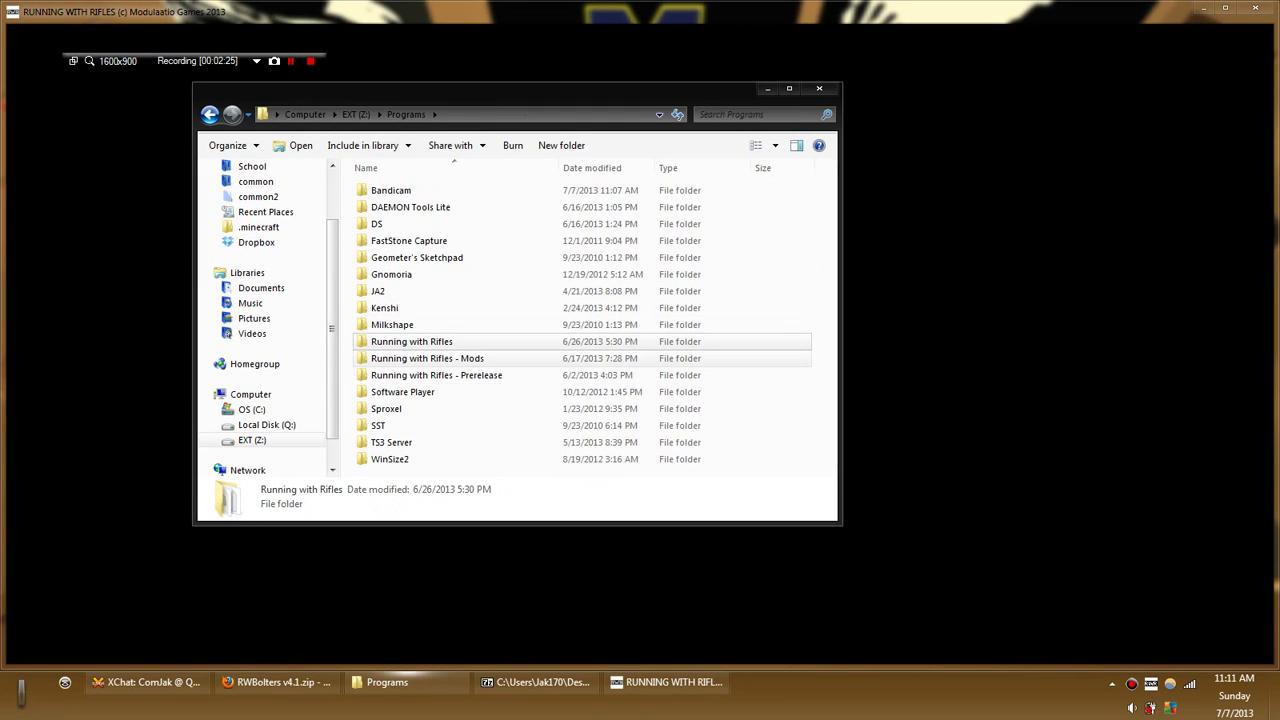
double_click(434, 359)
scroll(434, 362, down, 4)
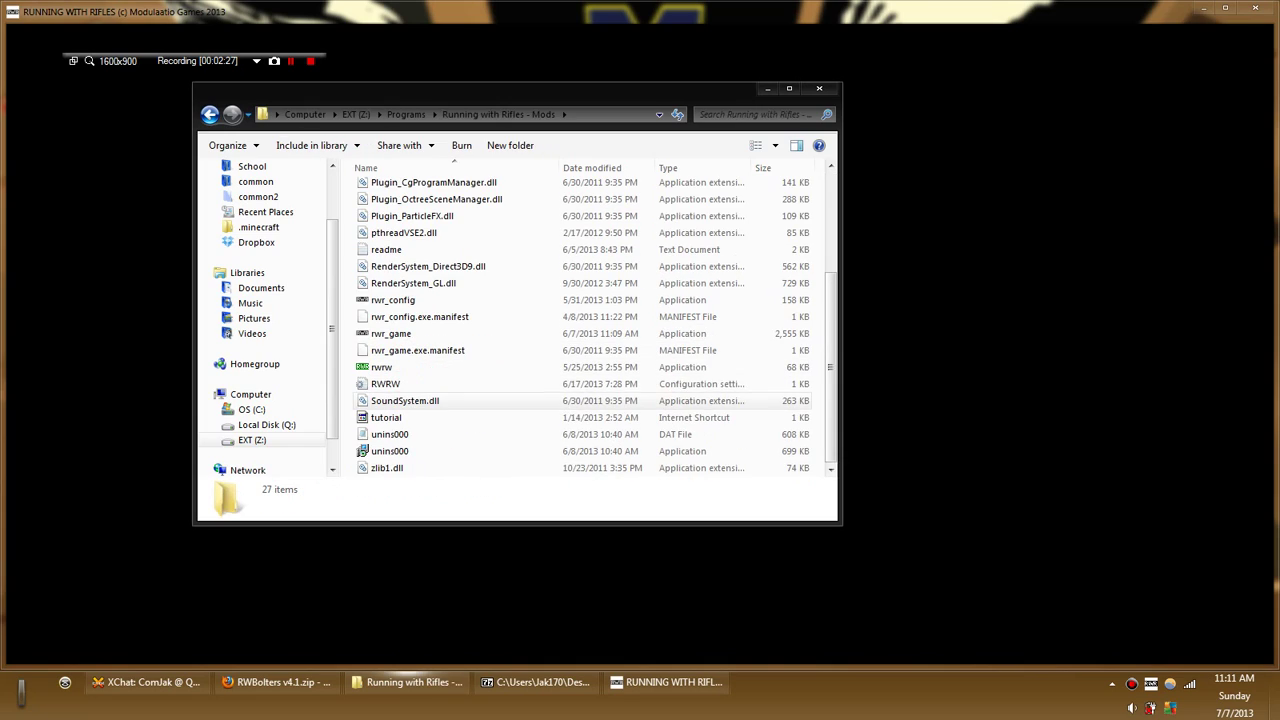
click(406, 114)
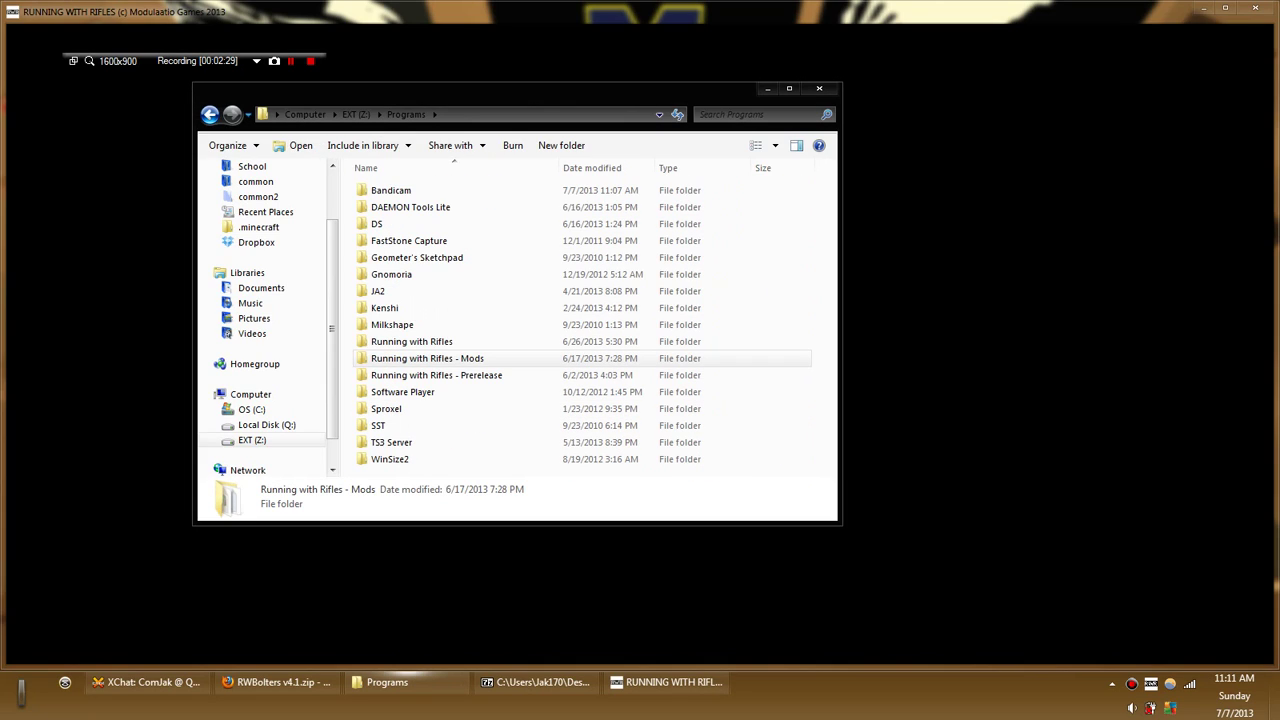
click(767, 88)
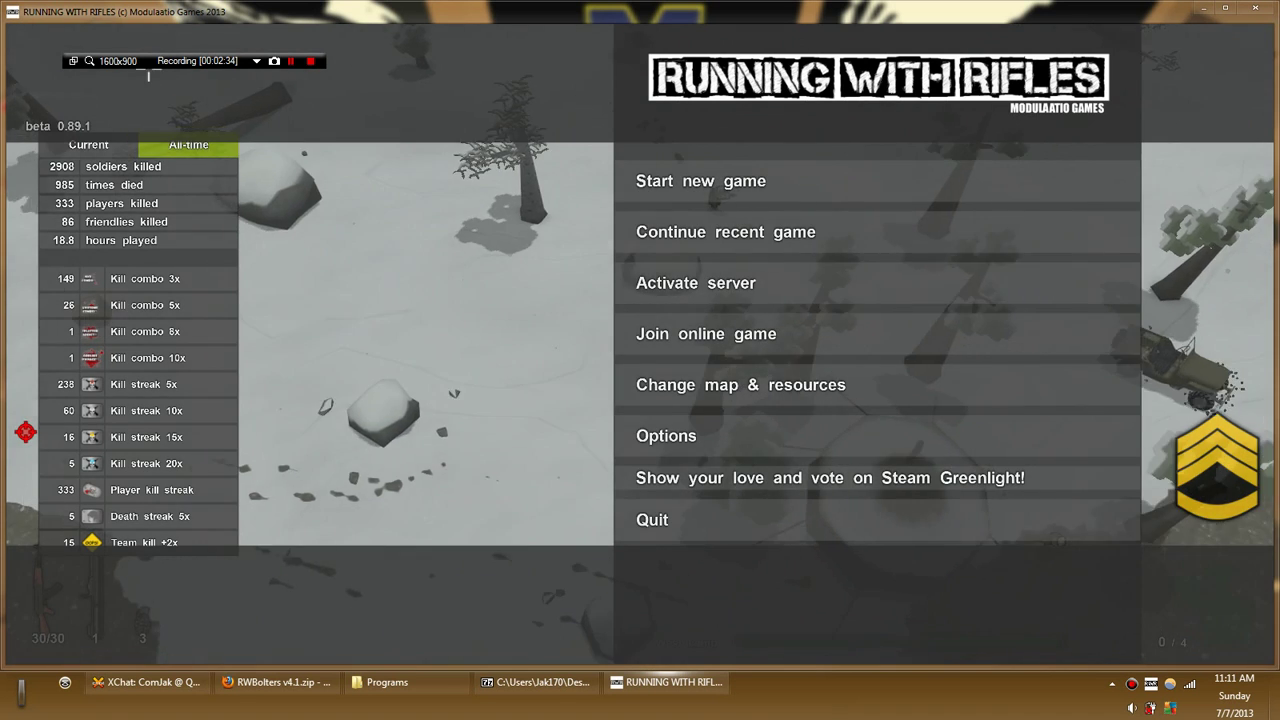
- Resume the unmodded Frostbite match and move the soldier around West camp, firing and reloading the rifle
key(Escape)
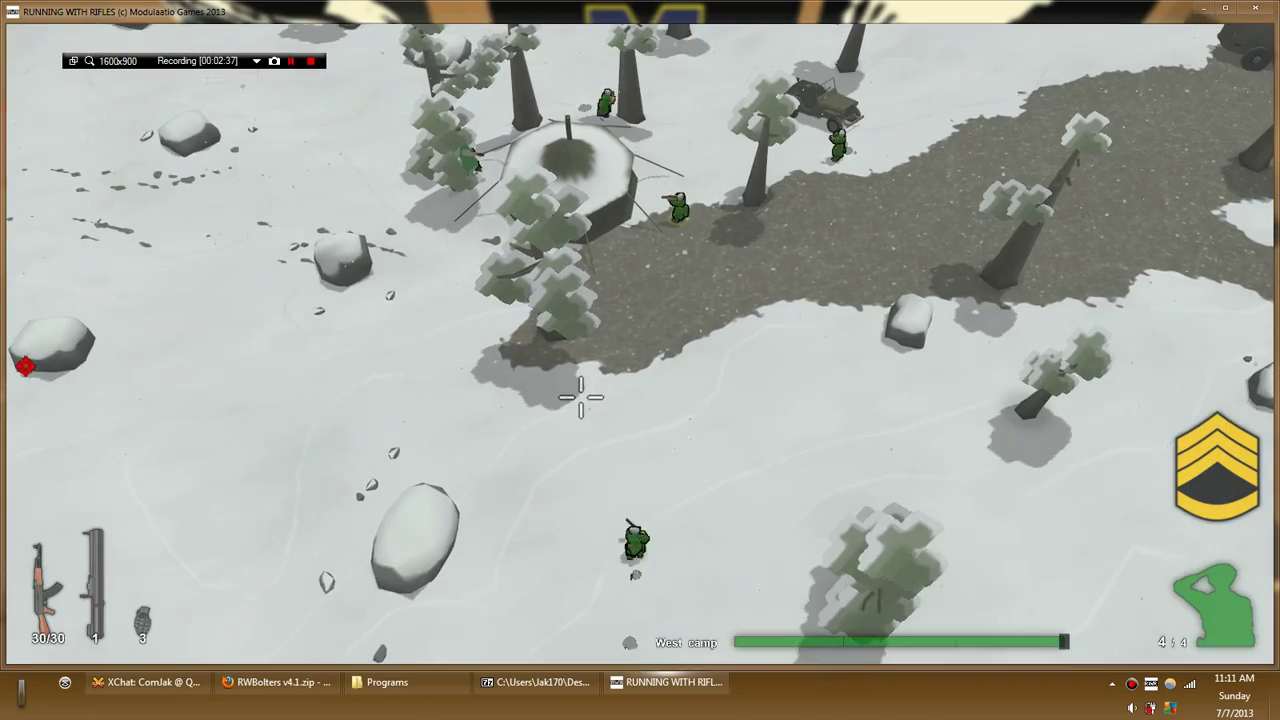
key(d)
key(s)
click(726, 304)
key(r)
key(d)
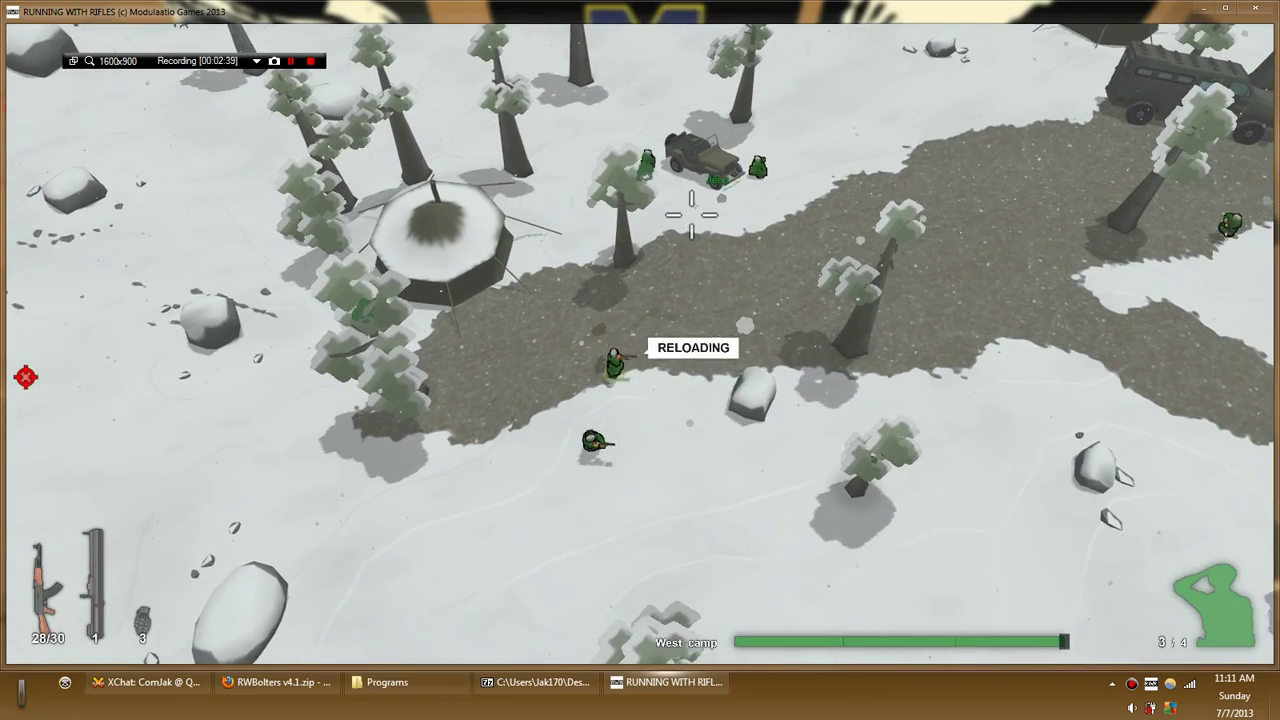
key(w)
click(711, 190)
key(d)
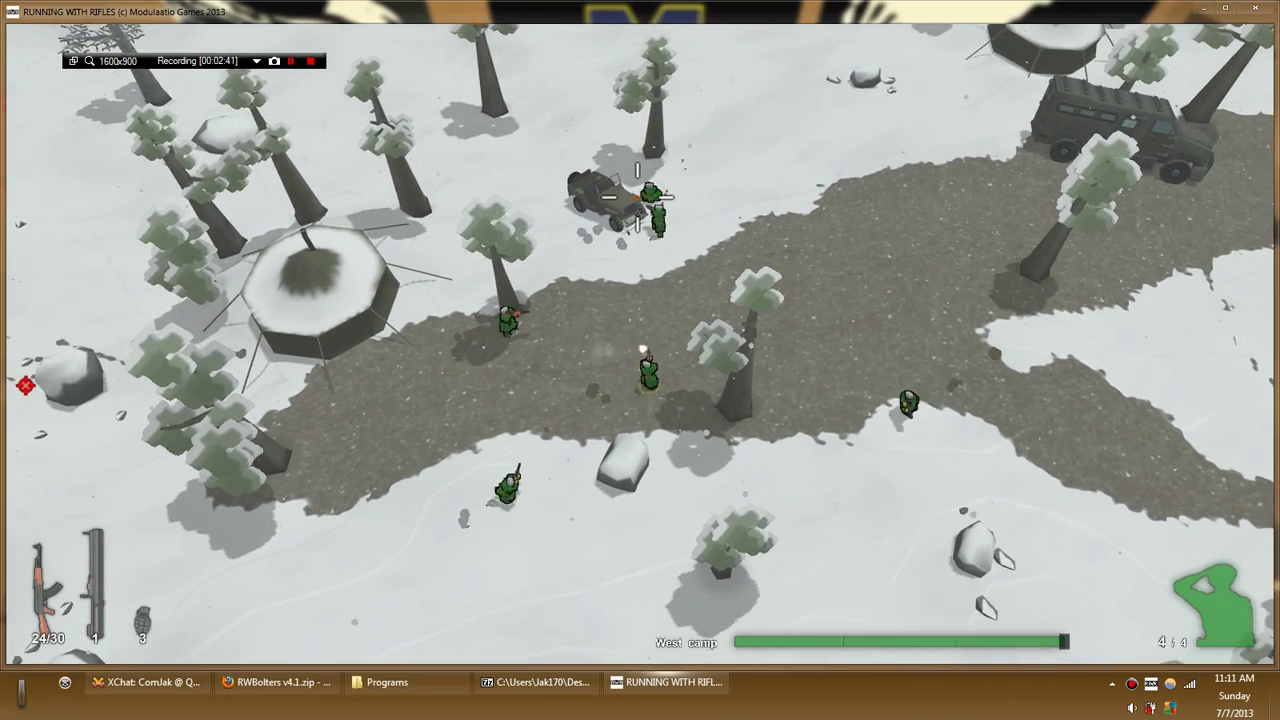
key(w)
key(d)
click(651, 246)
key(s)
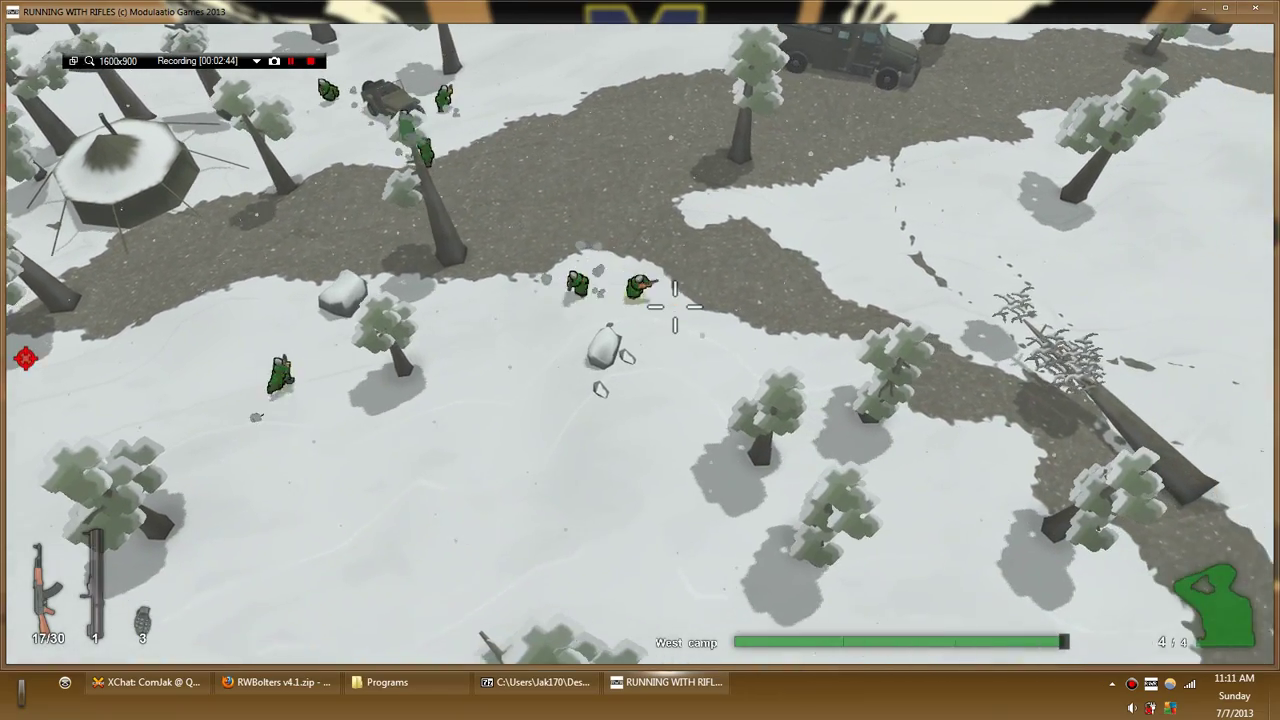
key(s)
key(a)
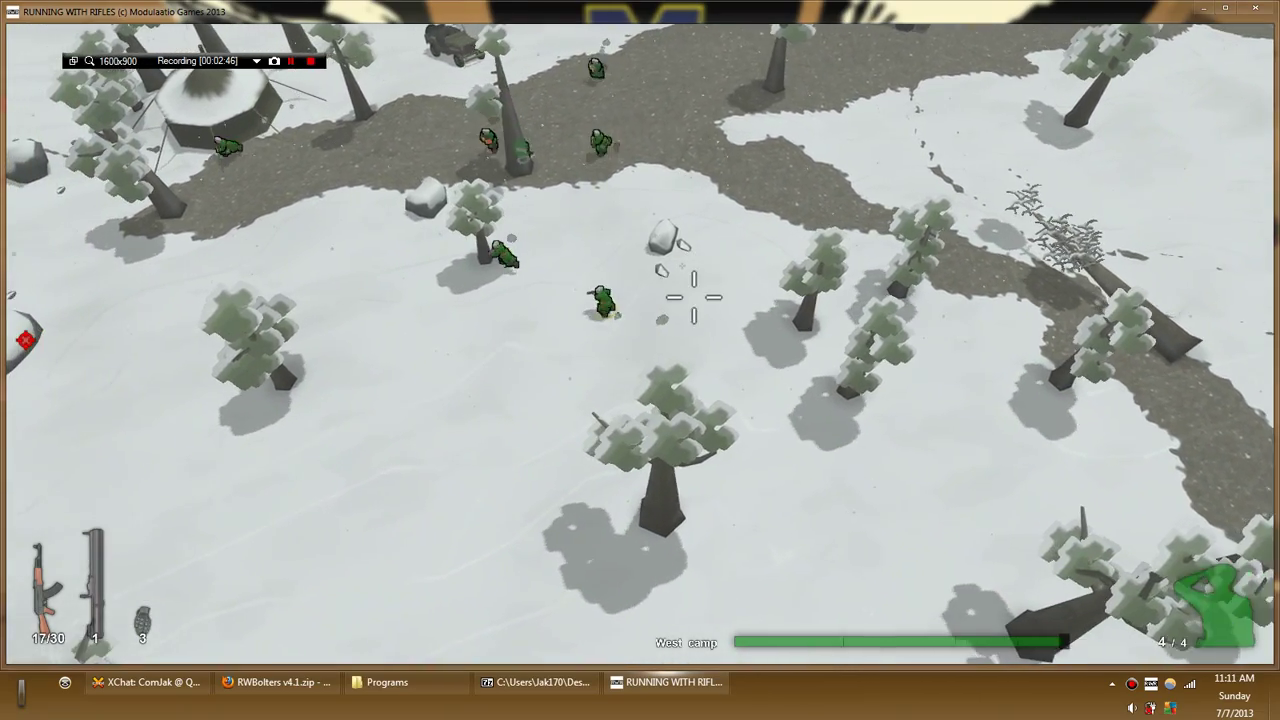
key(a)
- Open the map and resources setup, view the mods available for the Frostbite map and return to the map setup
key(Escape)
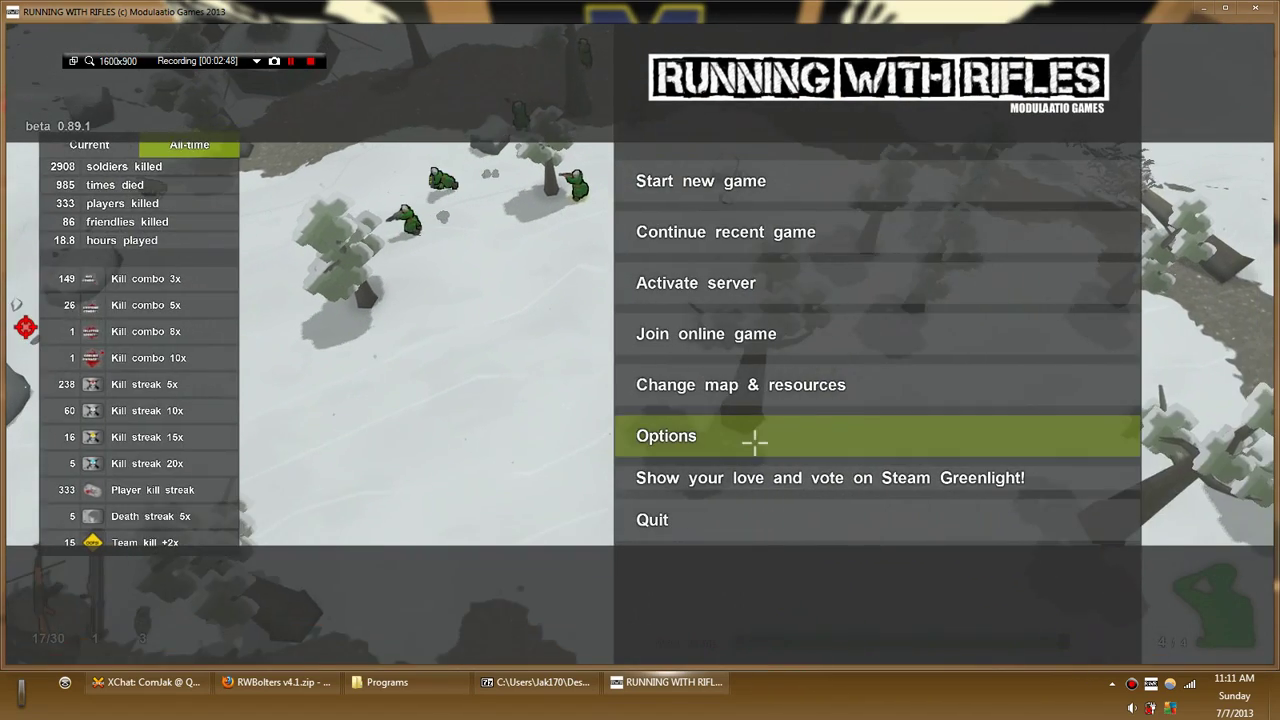
click(717, 375)
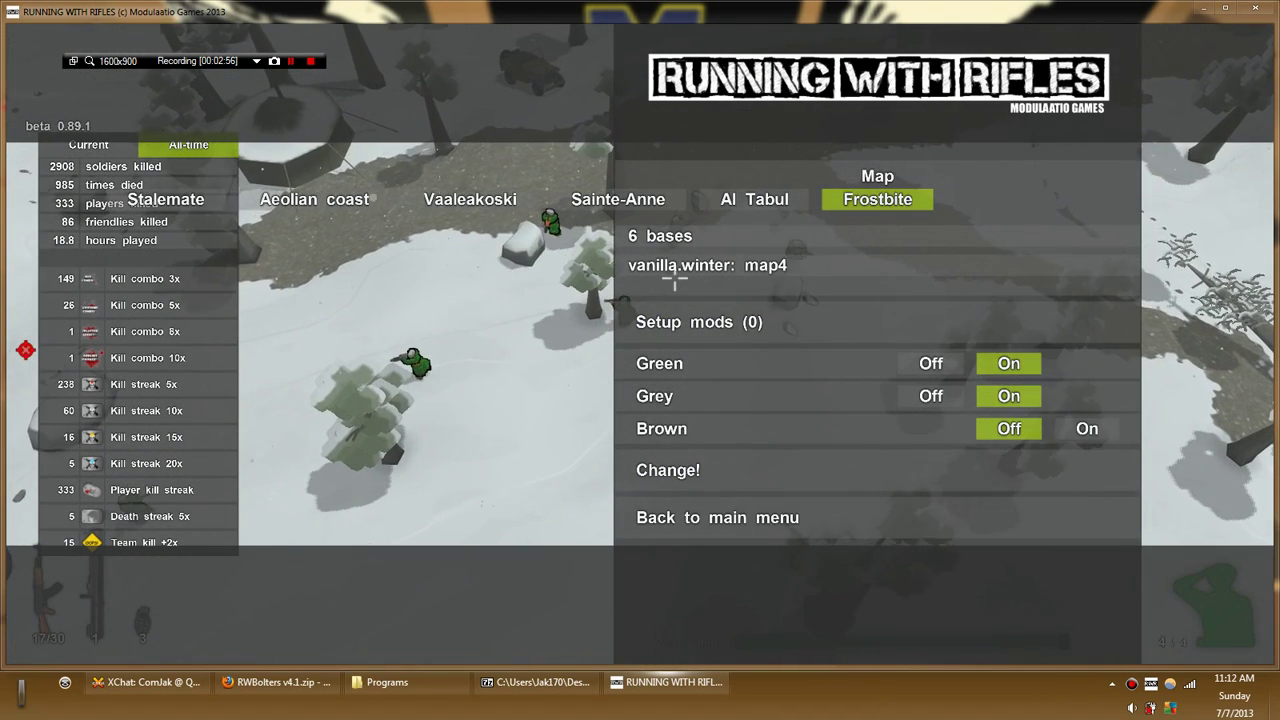
click(686, 321)
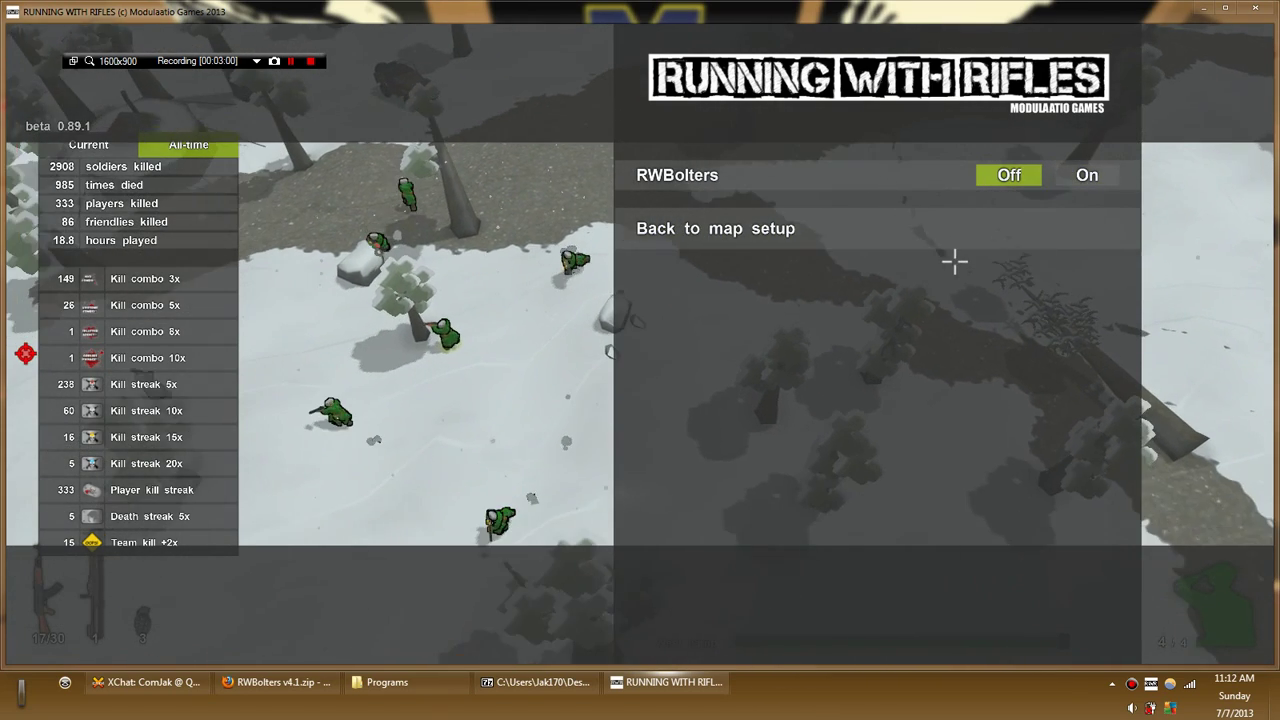
click(937, 227)
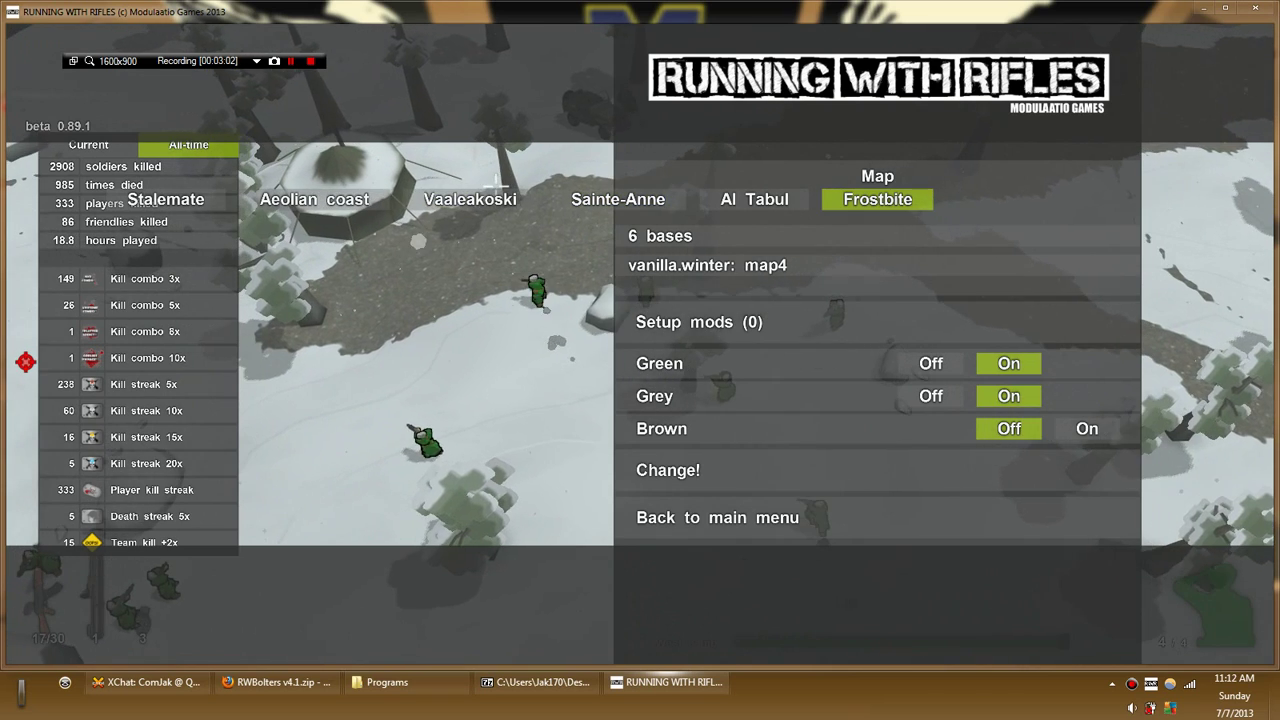
- Select the Aeolian coast map, turn the RWBolters mod on for it and apply the map change
click(479, 205)
click(832, 205)
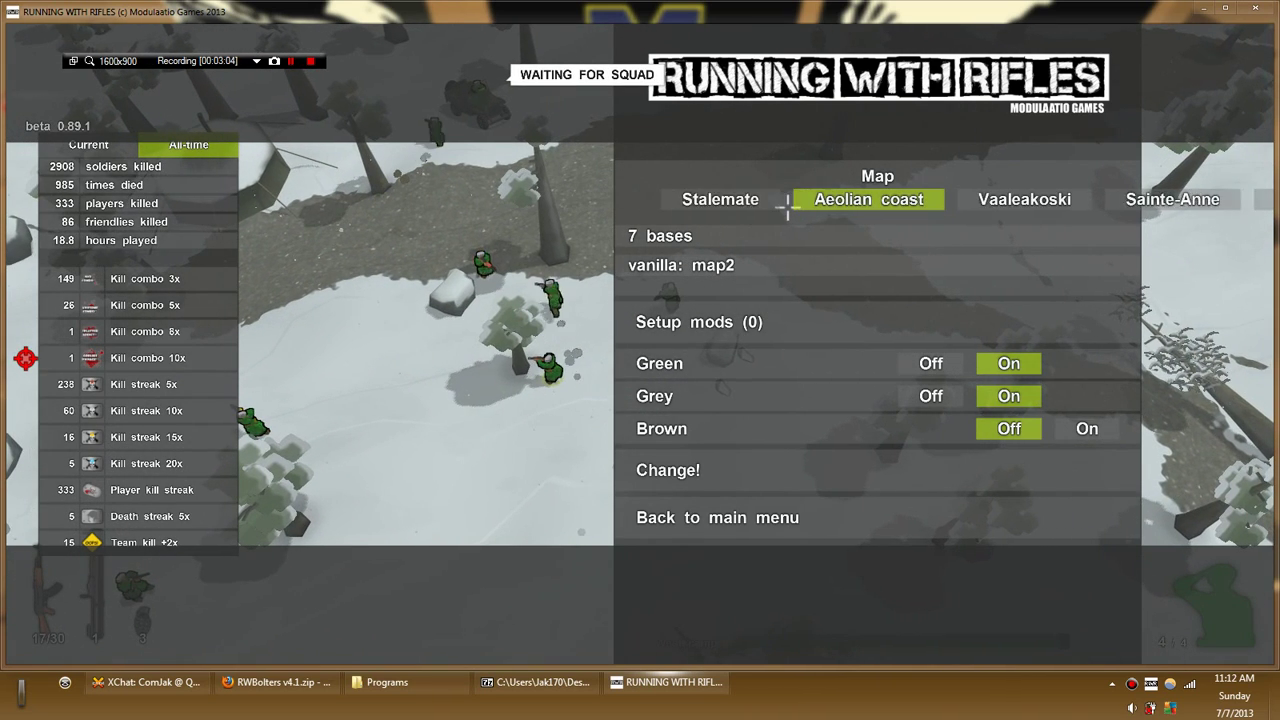
click(752, 321)
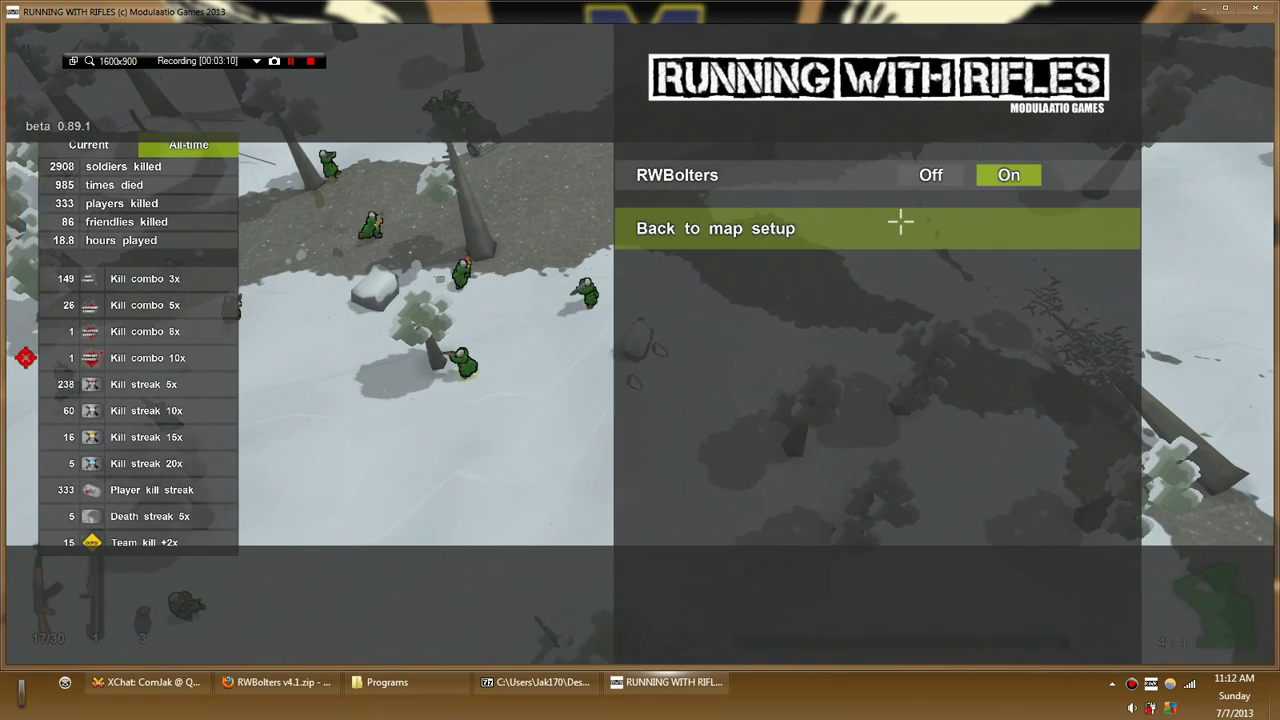
click(900, 223)
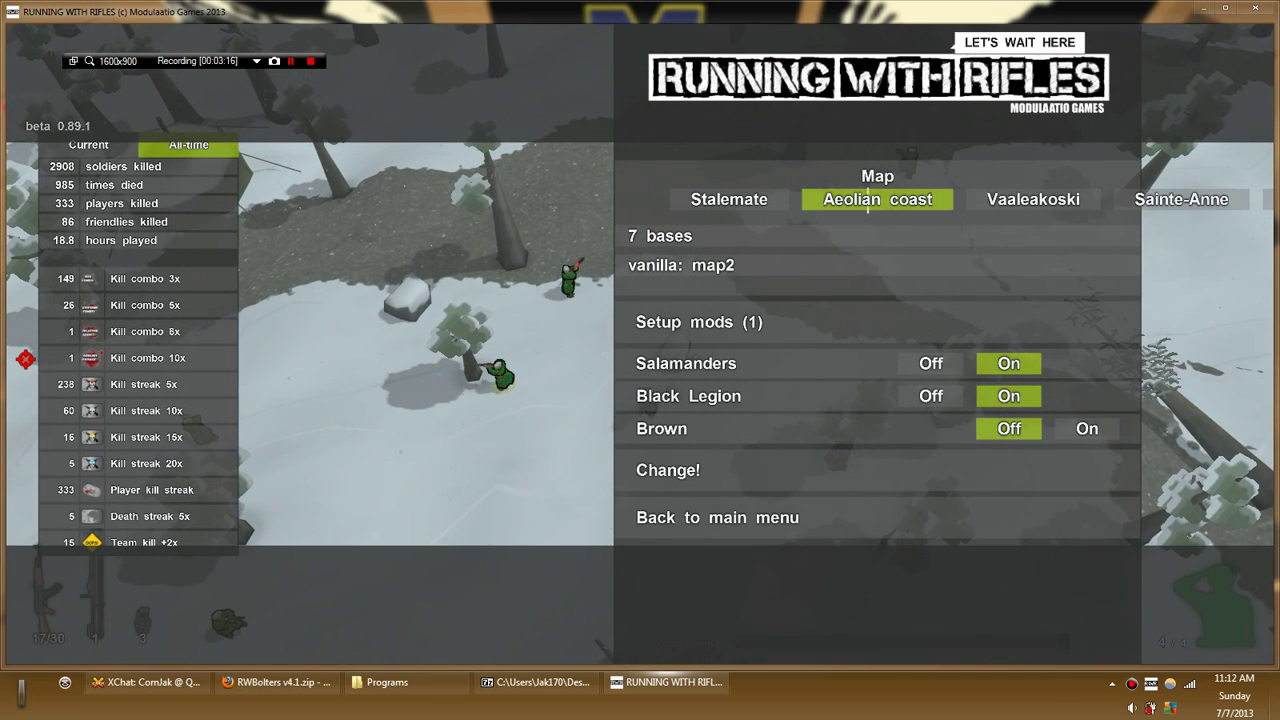
click(727, 470)
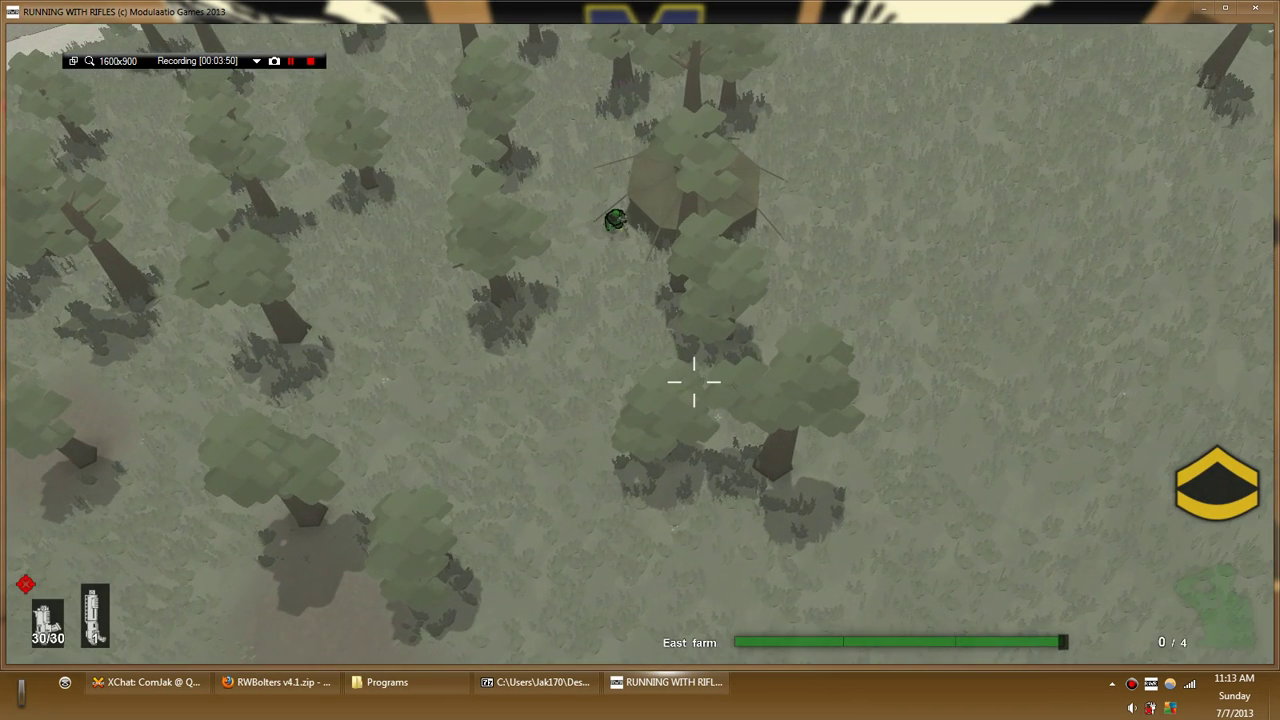
- Move the soldier through the woods at East farm while firing the modded primary weapon
key(s)
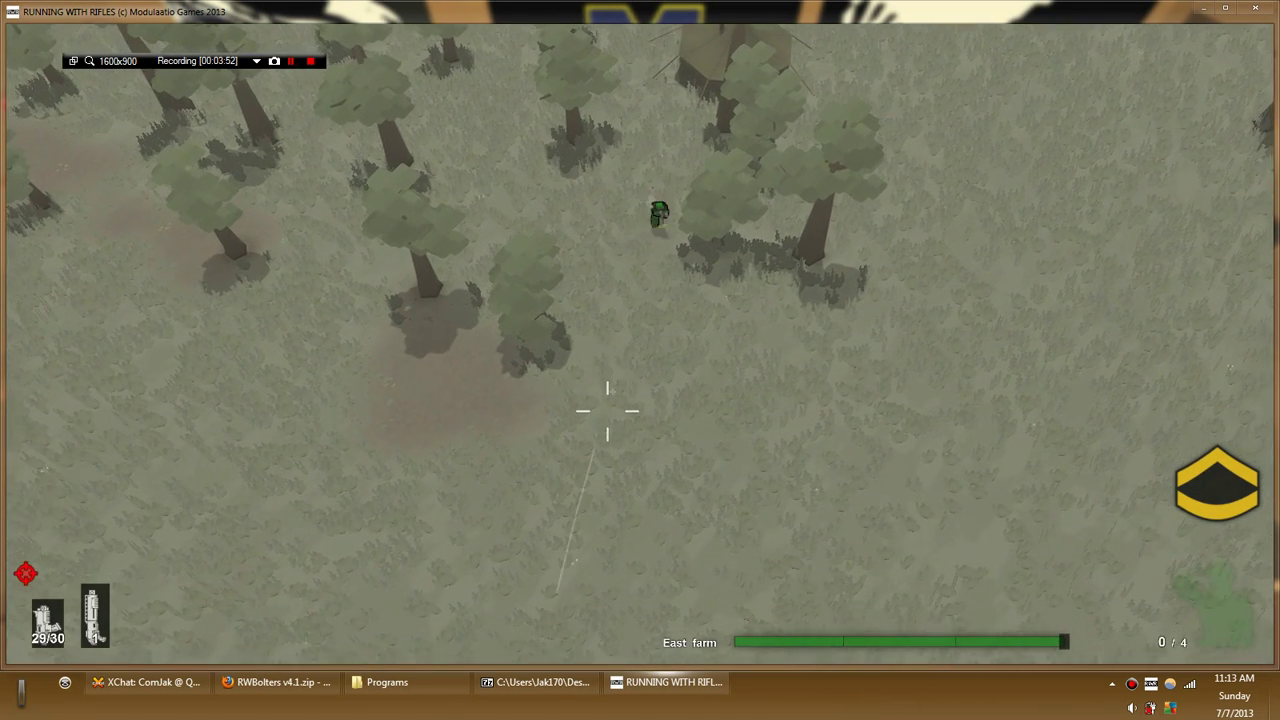
click(907, 474)
key(s)
click(534, 577)
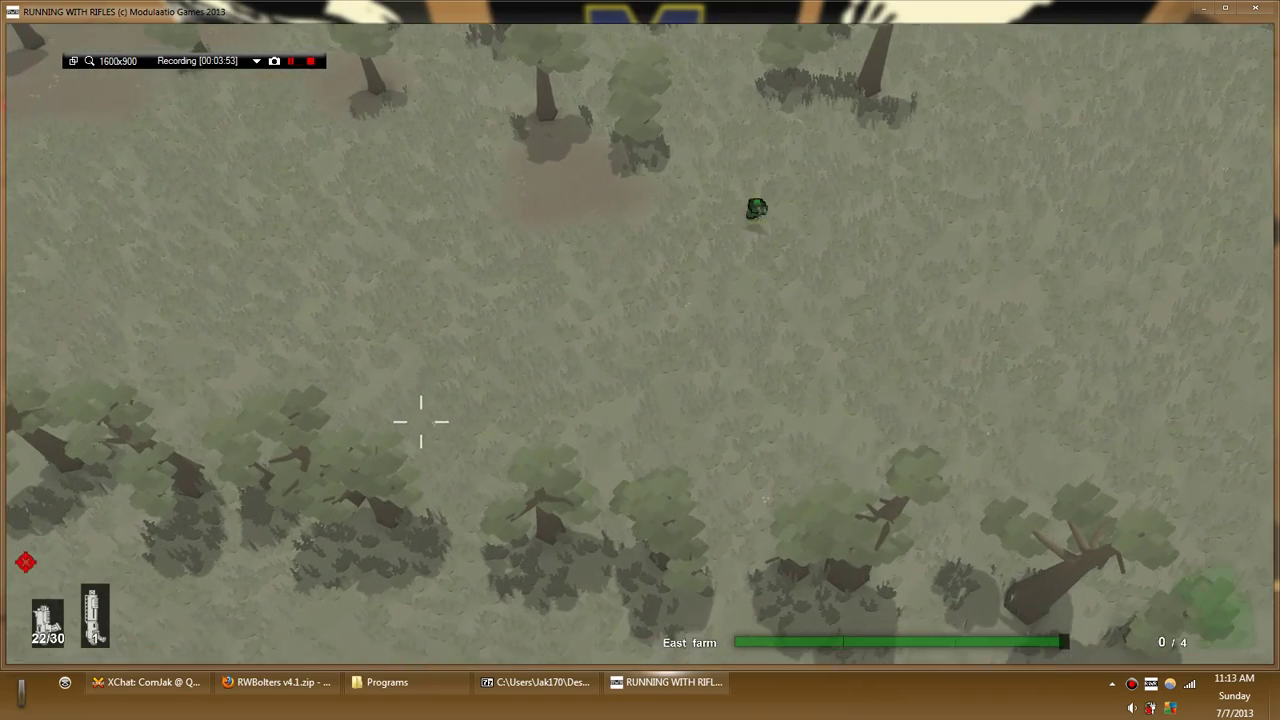
key(s)
click(1268, 543)
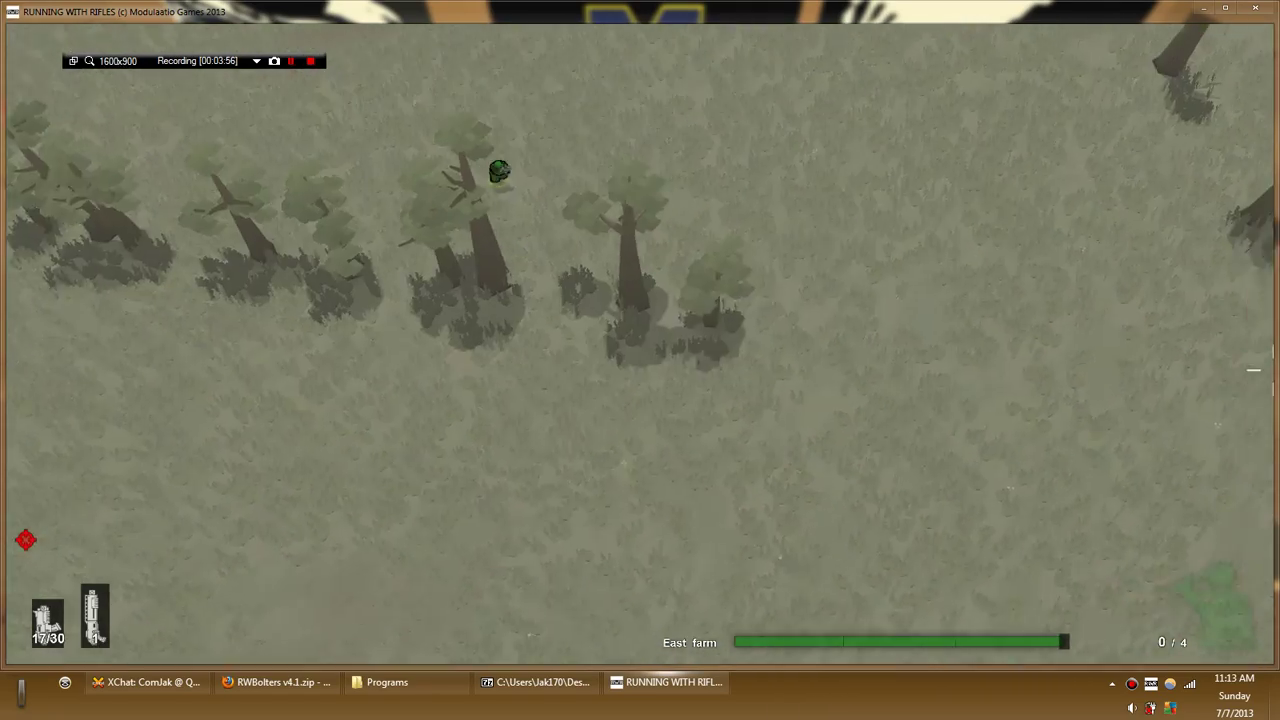
- Examine the Aeolian coast overview map while moving the soldier, and close the map
key(m)
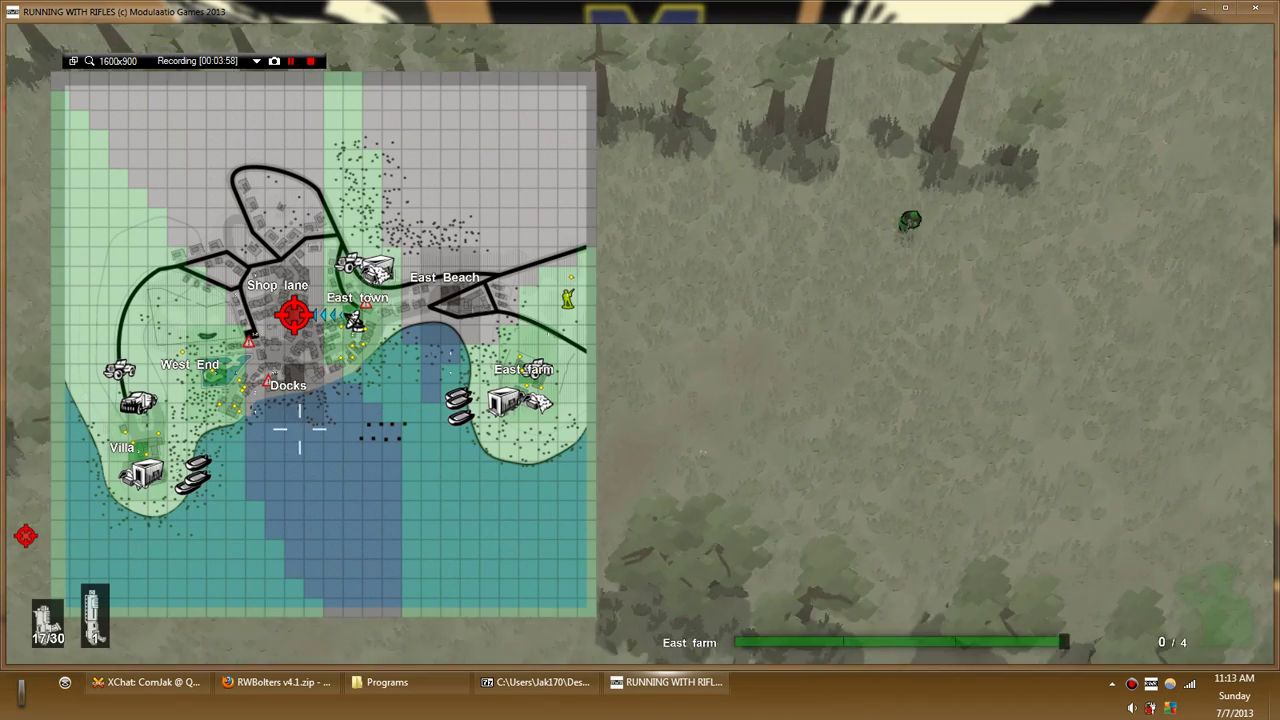
key(s)
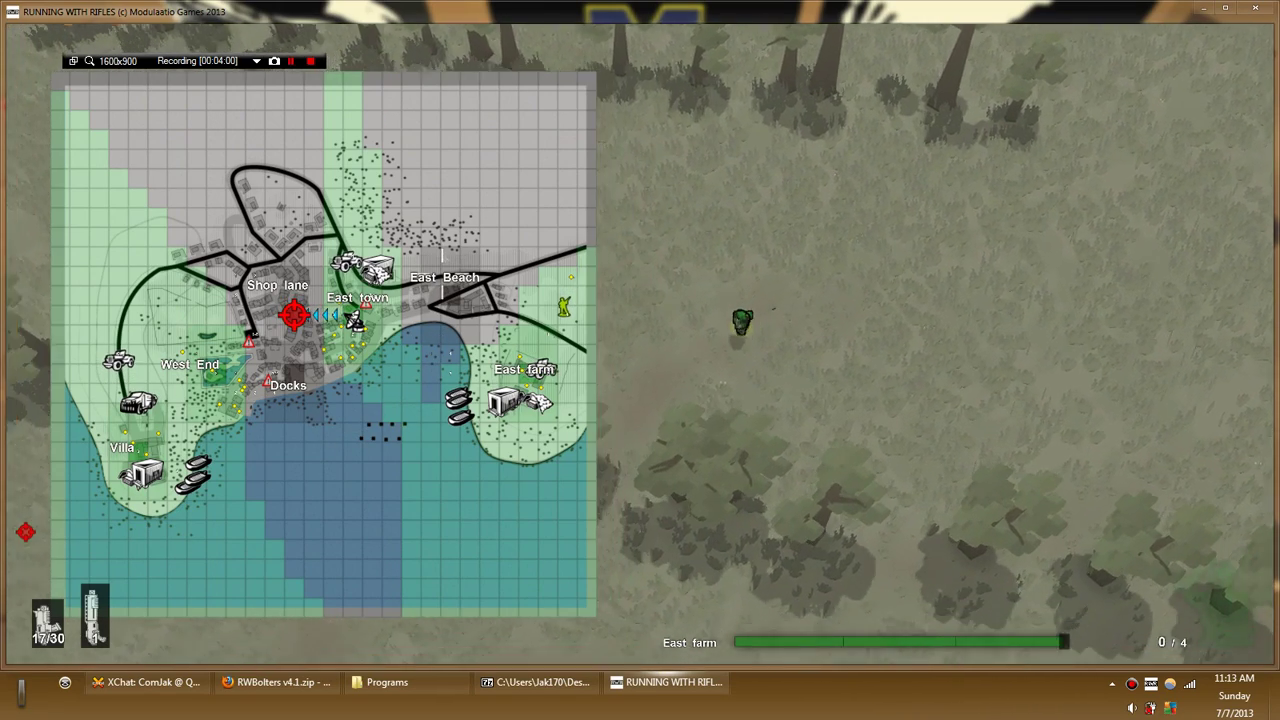
key(m)
key(a)
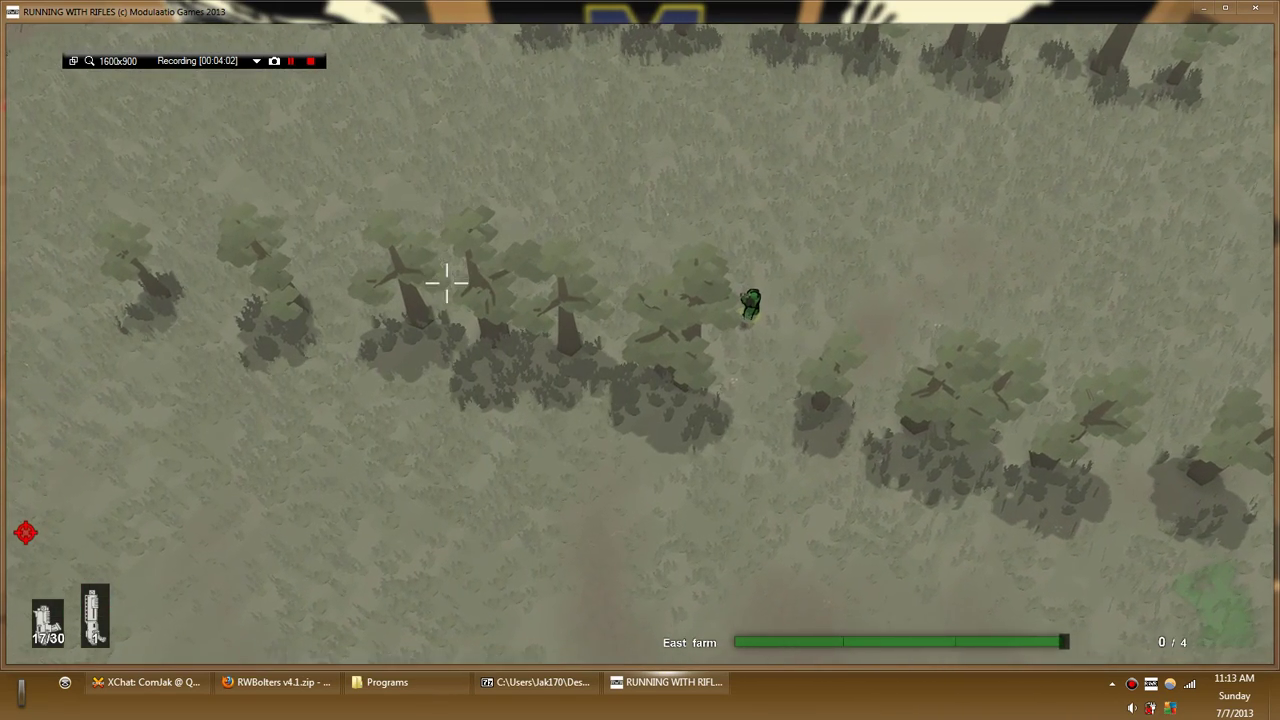
- Open the map and resources setup and compare the mod settings of the Stalemate, Sainte-Anne and Aeolian coast maps
key(Escape)
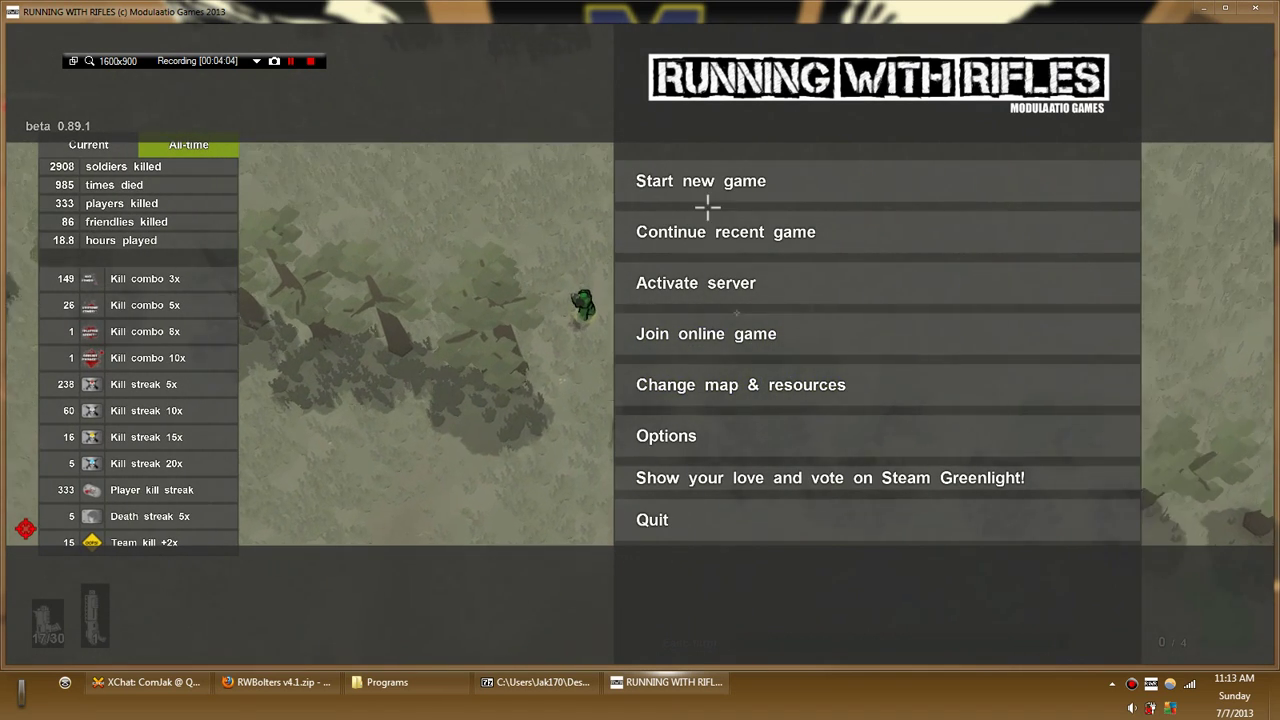
click(741, 390)
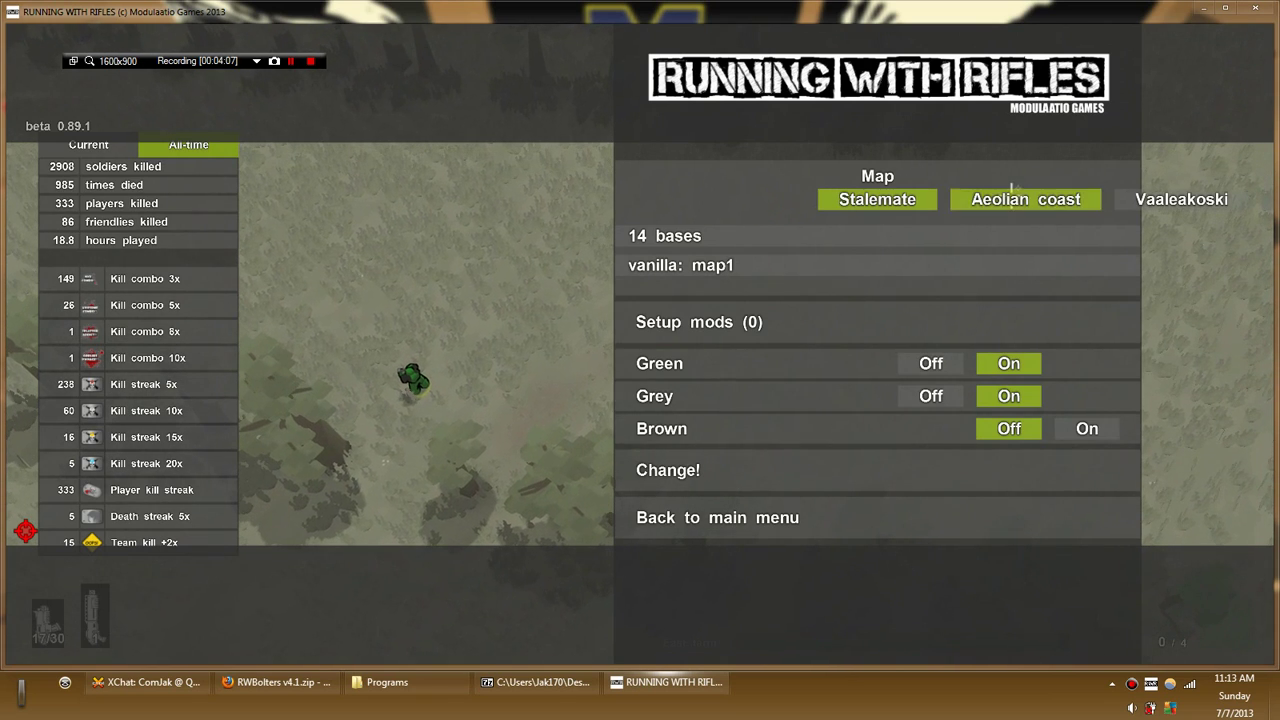
click(1010, 194)
click(1014, 192)
click(1014, 194)
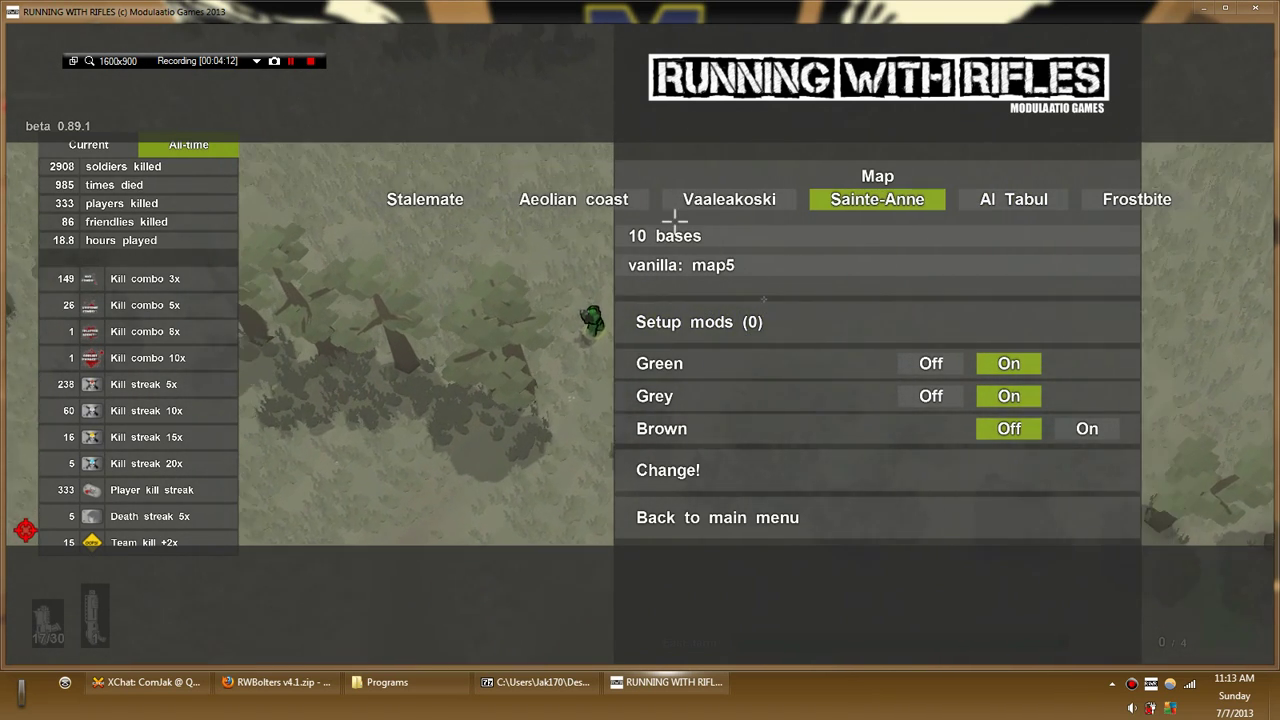
click(573, 199)
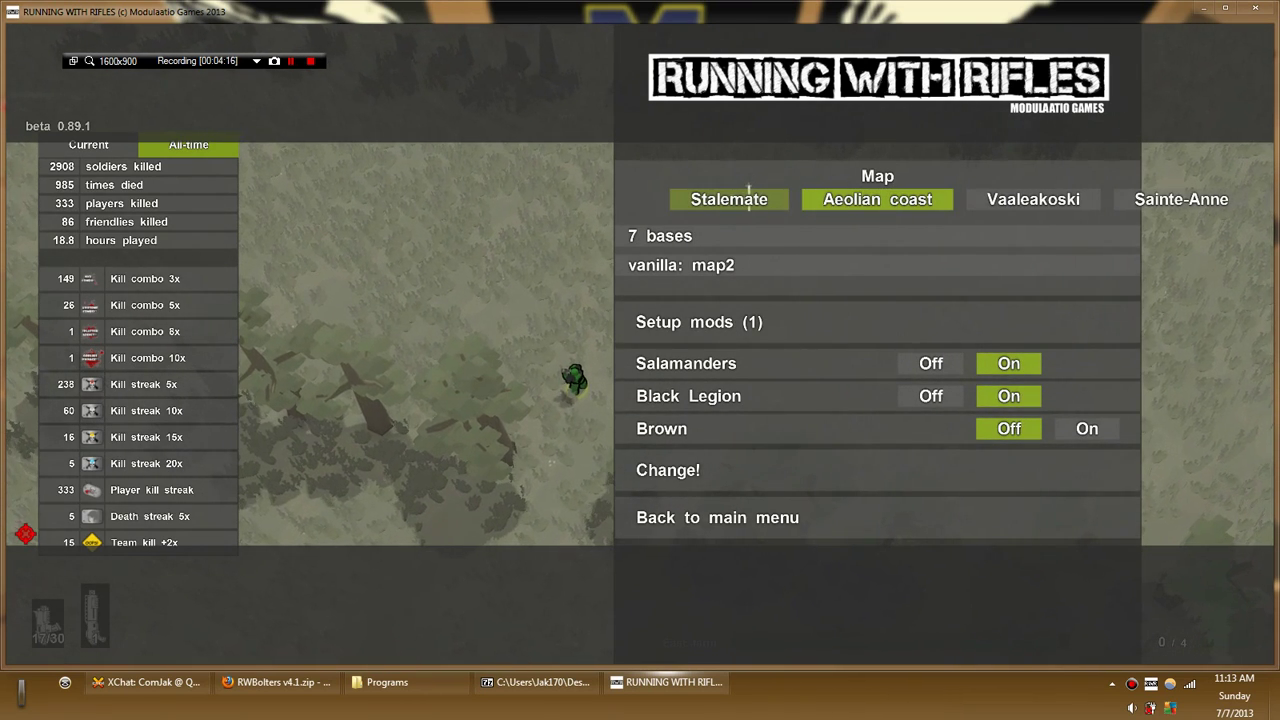
- Browse from Stalemate to Sainte-Anne, examine Sainte-Anne's mod list and return to the map setup
click(748, 196)
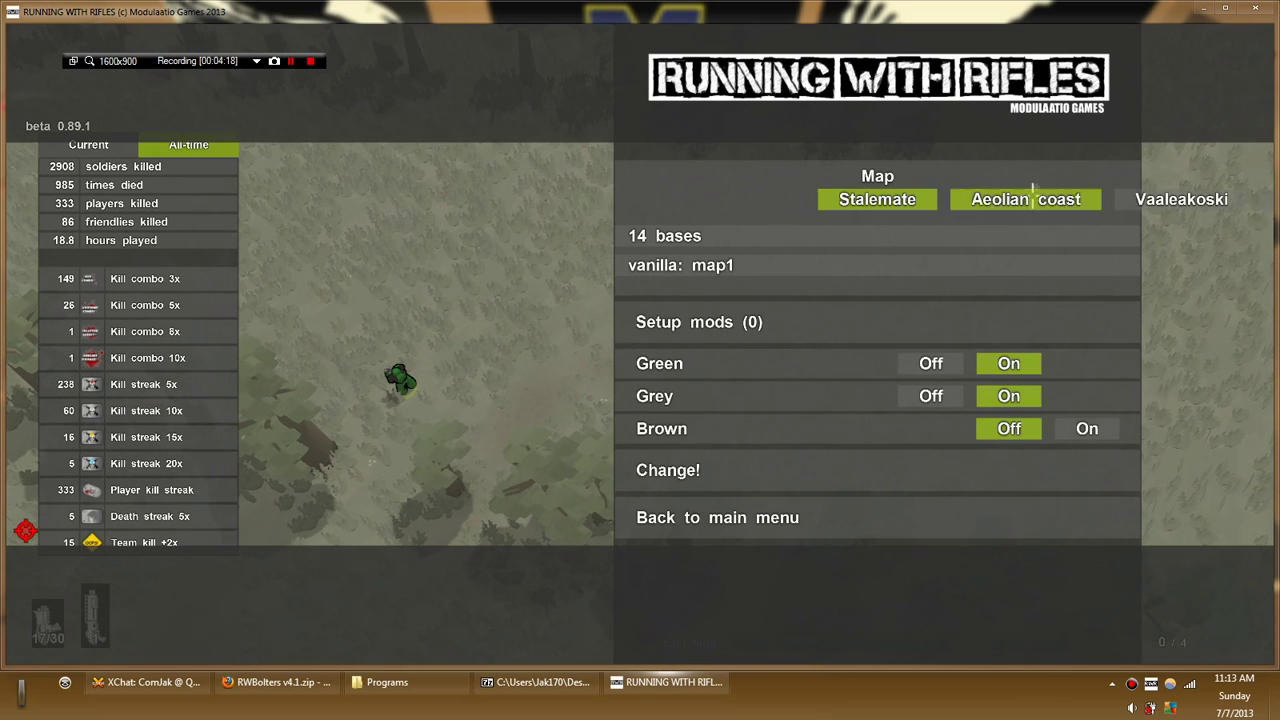
click(1027, 199)
click(1030, 196)
click(1032, 193)
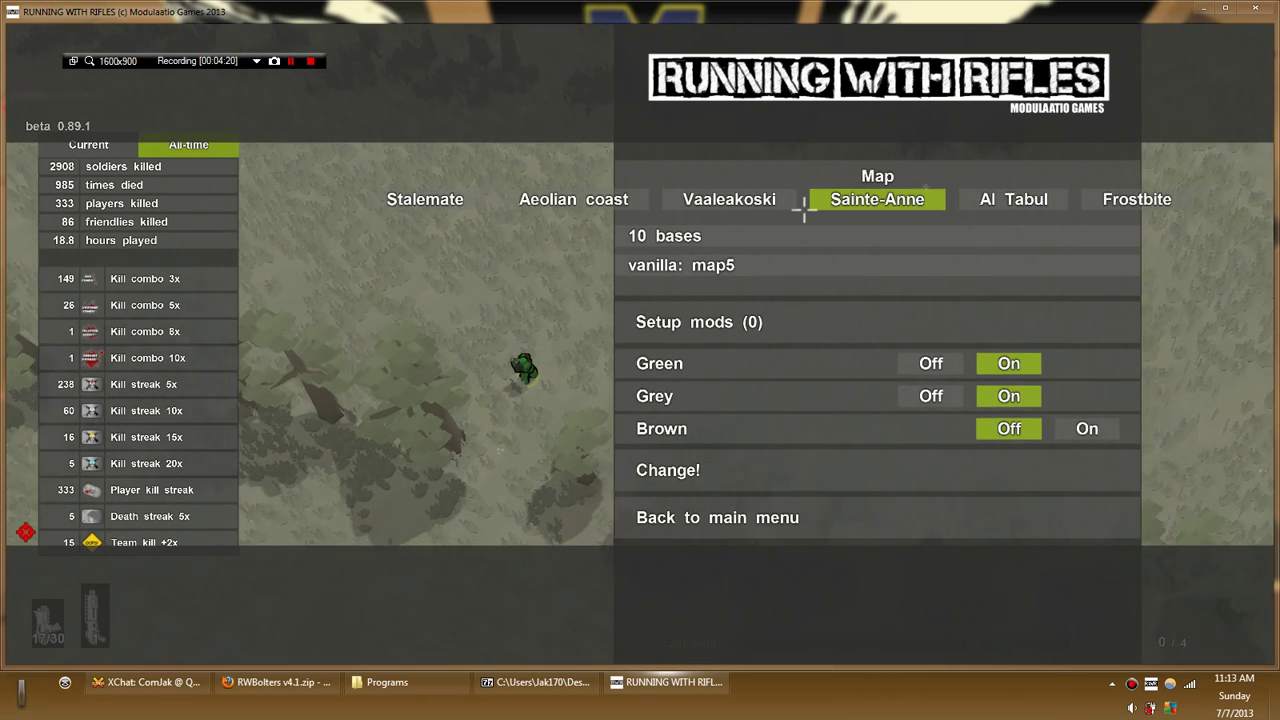
click(739, 303)
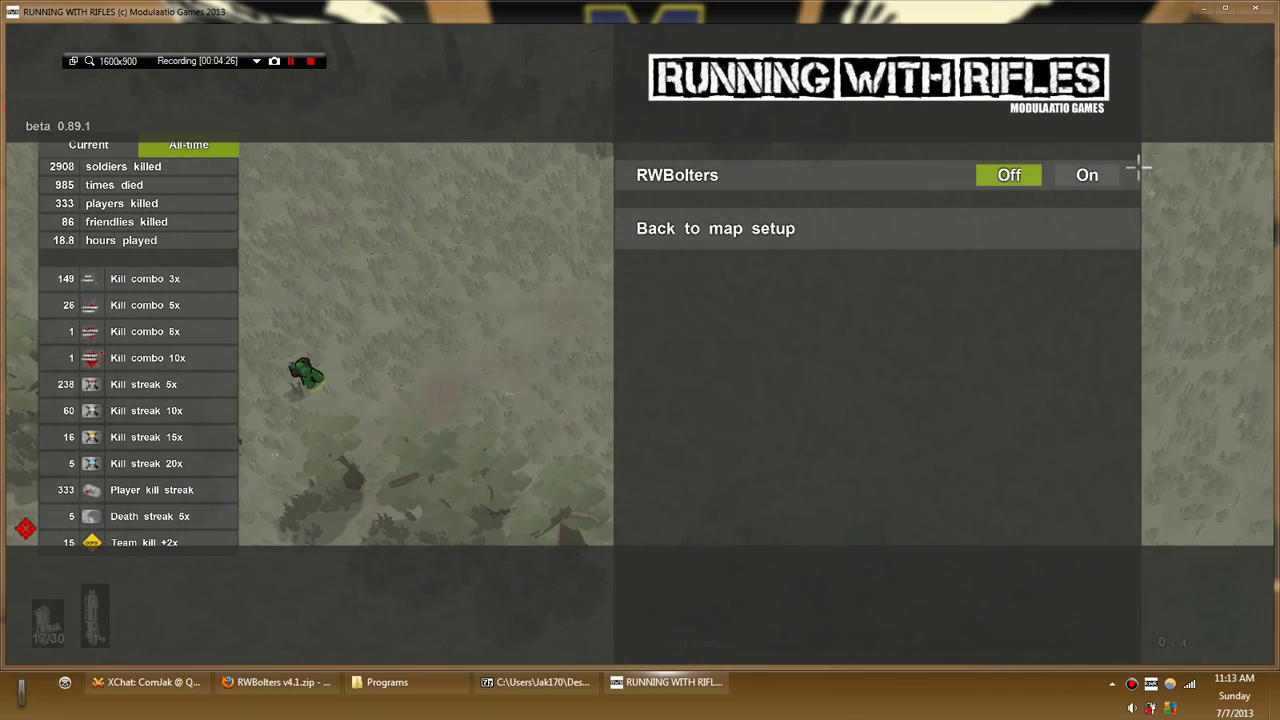
click(697, 229)
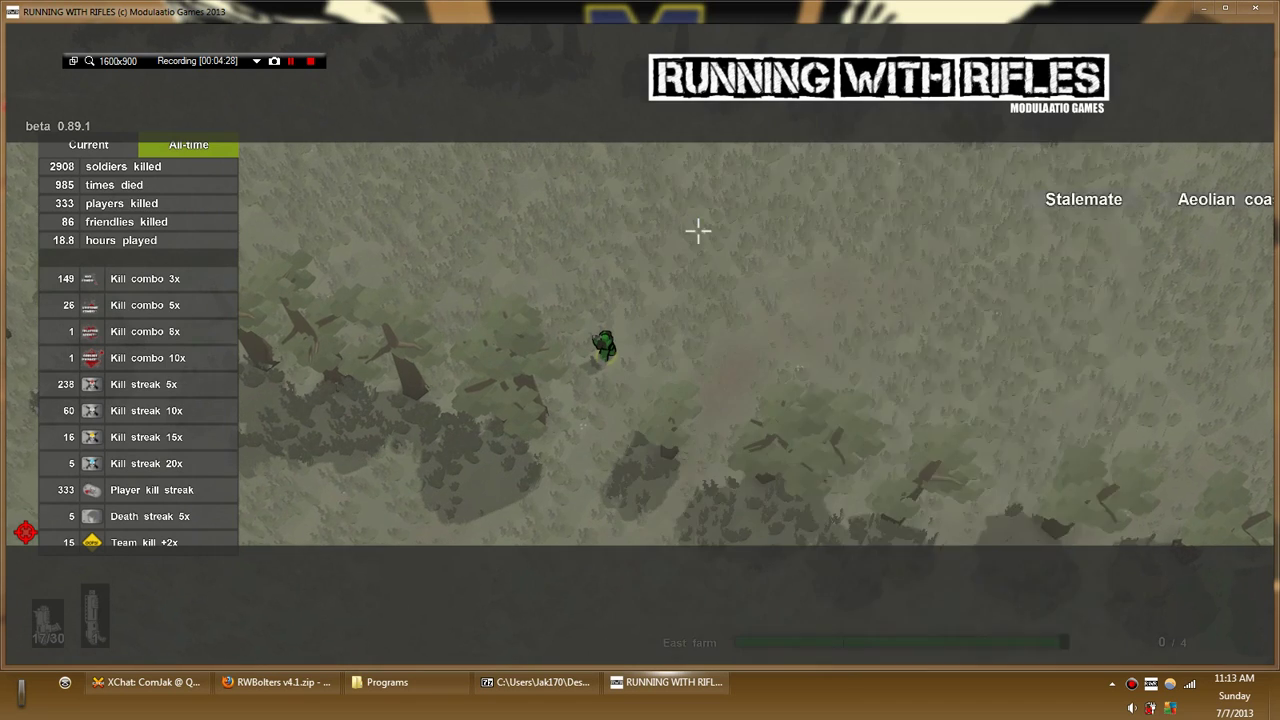
click(880, 458)
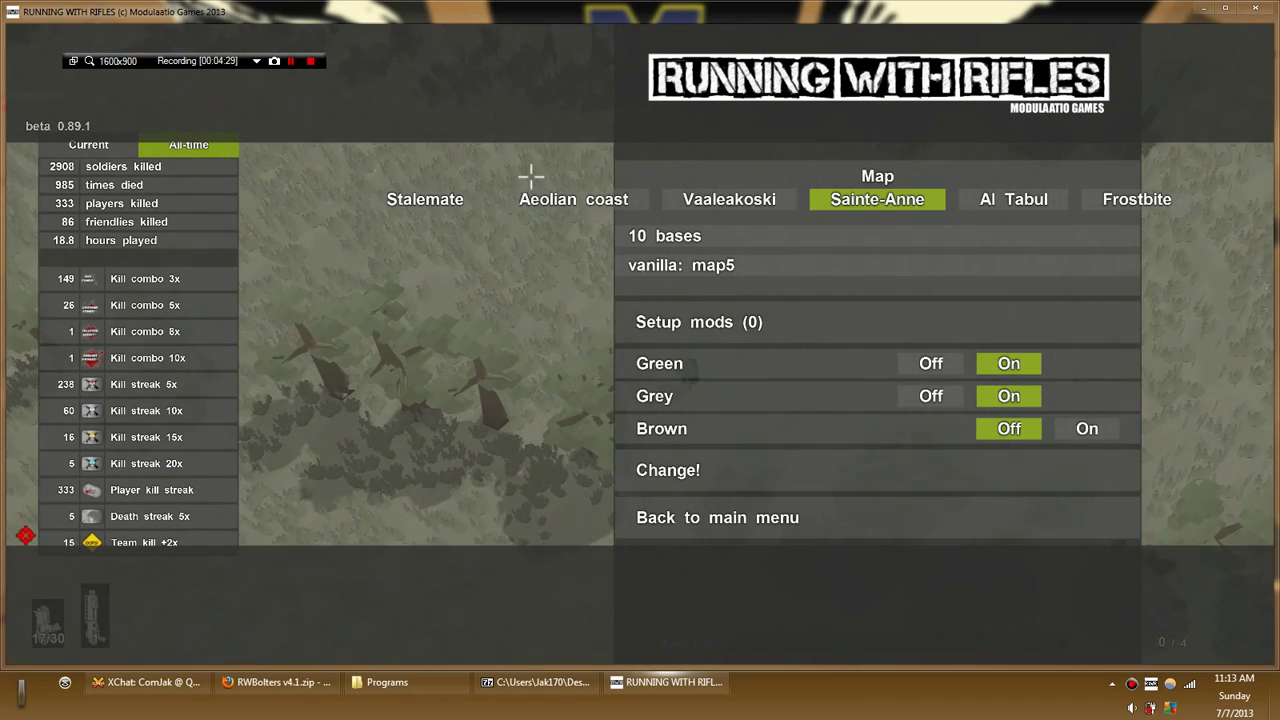
- Compare the mod and faction settings of the Aeolian coast, Vaaleakoski and Al Tabul maps
click(590, 196)
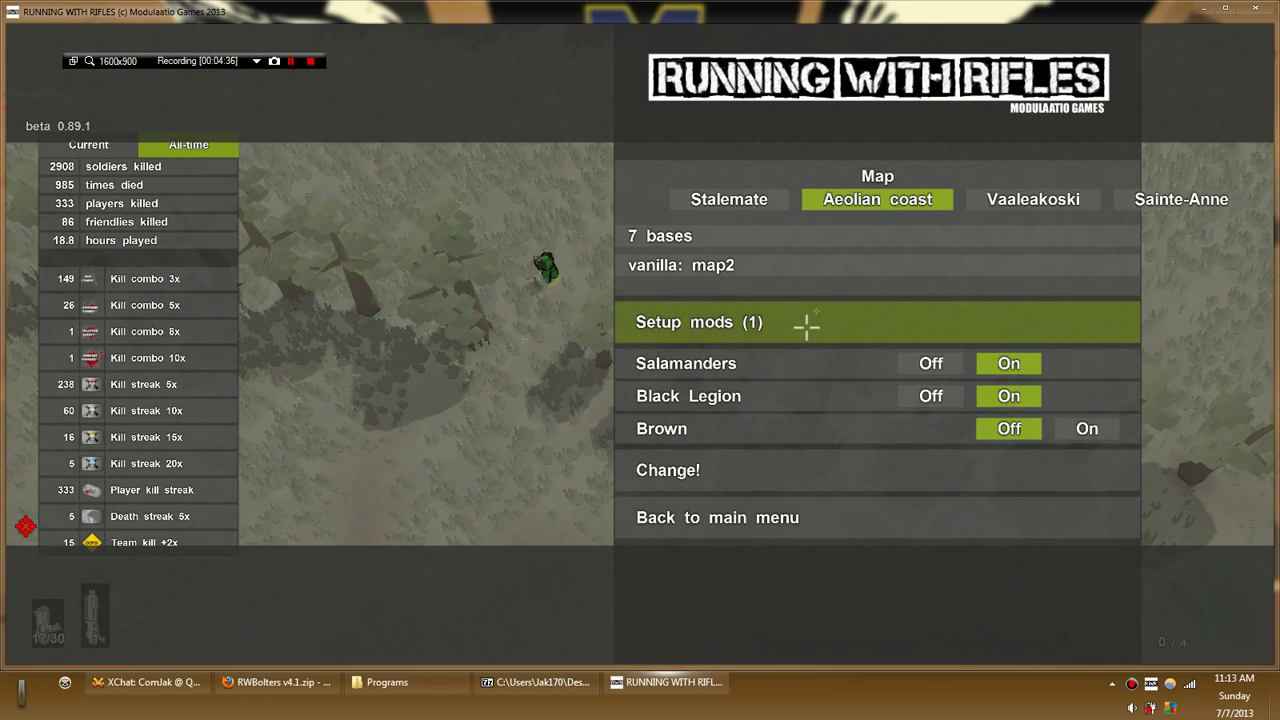
click(1020, 197)
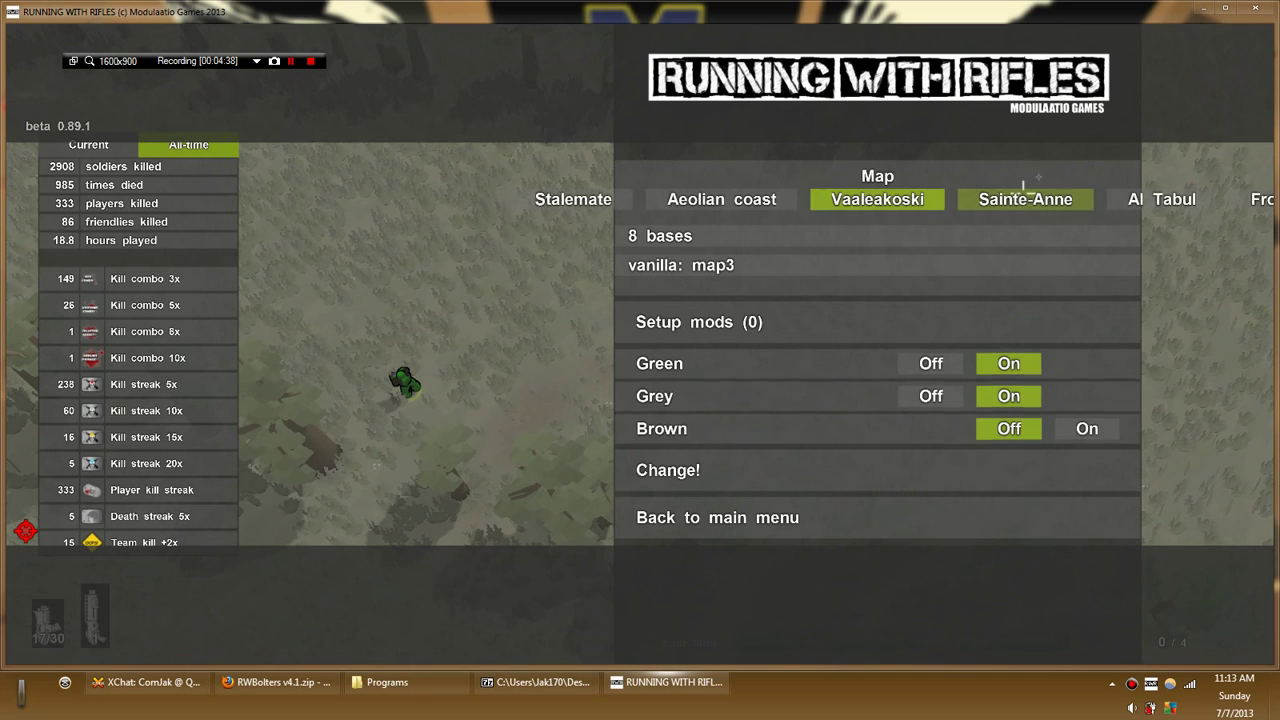
click(1022, 197)
click(1023, 192)
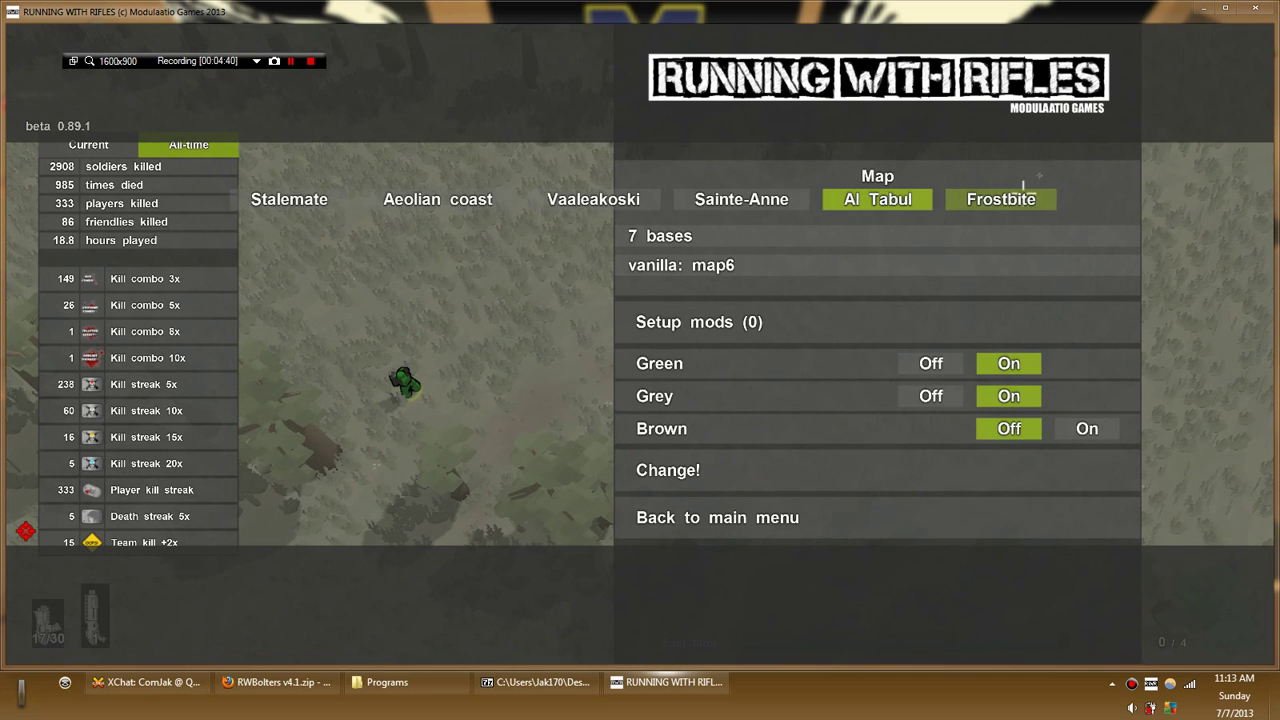
- Browse the map list from Frostbite back to Stalemate, comparing each map's mod and faction settings
click(1023, 192)
click(705, 199)
click(705, 199)
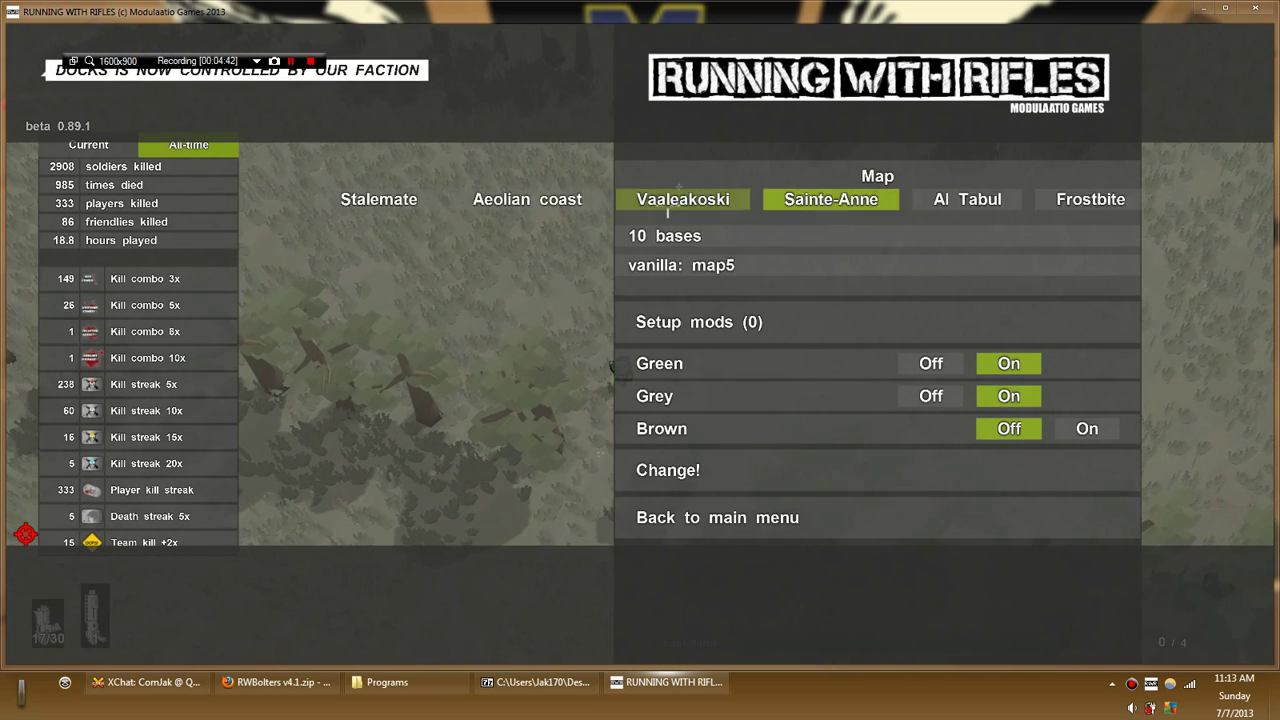
click(573, 199)
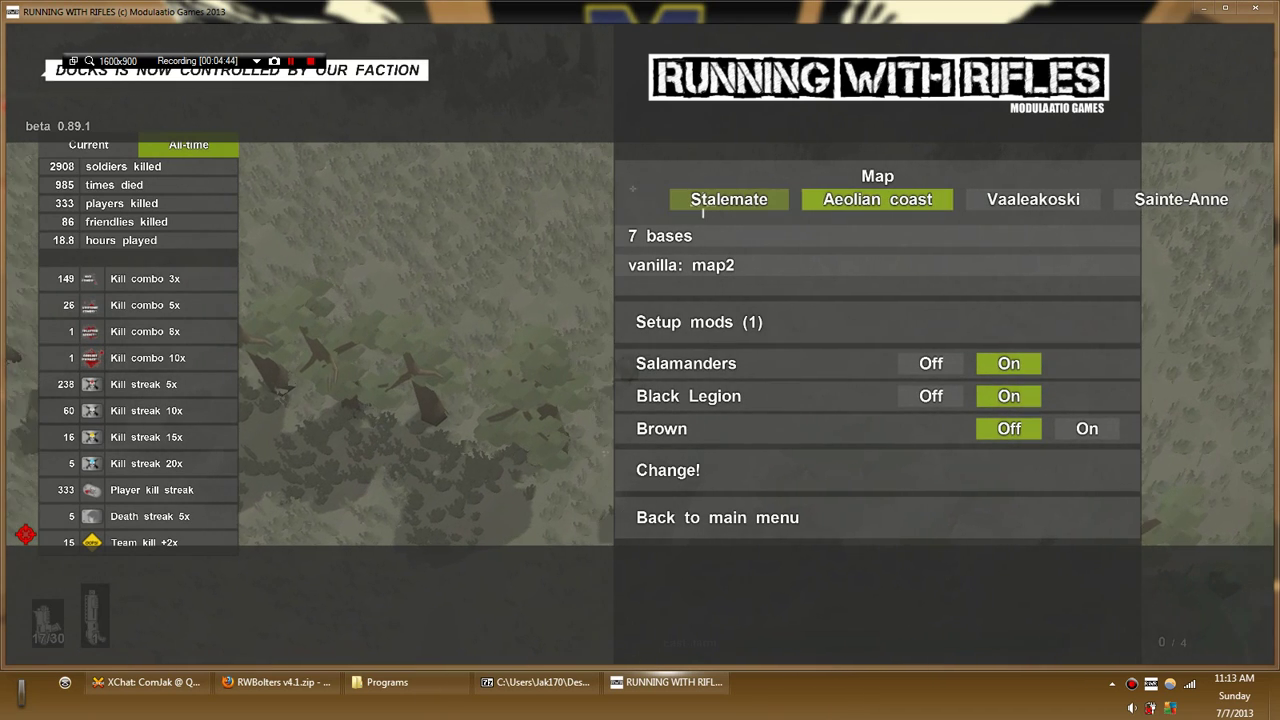
click(686, 199)
- Turn the RWBolters mod off for the Aeolian coast map and apply the map change
click(1035, 205)
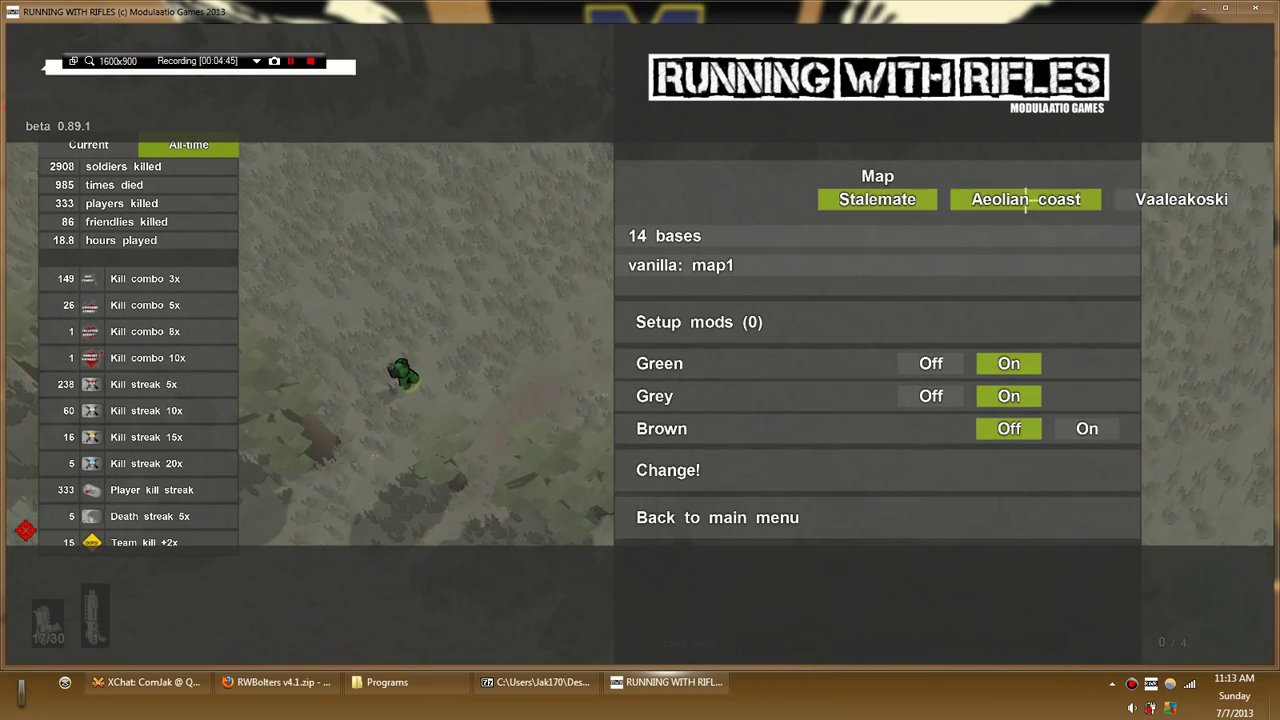
click(710, 340)
click(1010, 175)
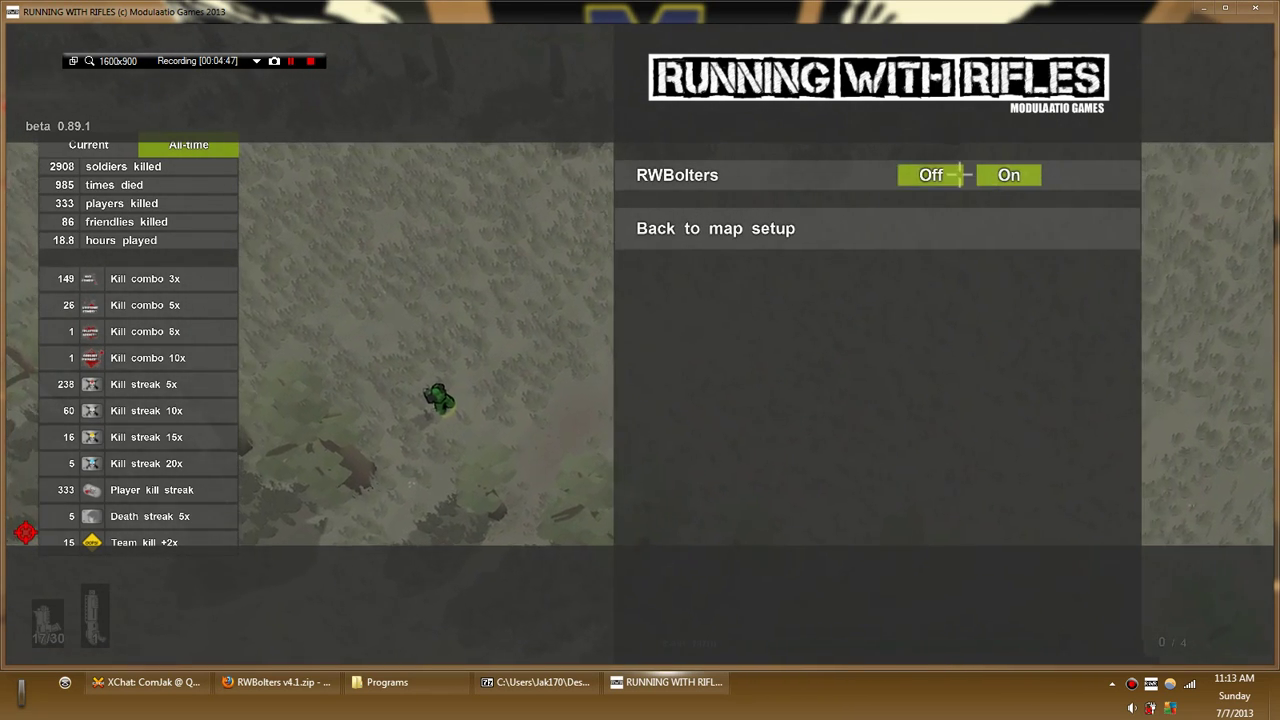
click(853, 228)
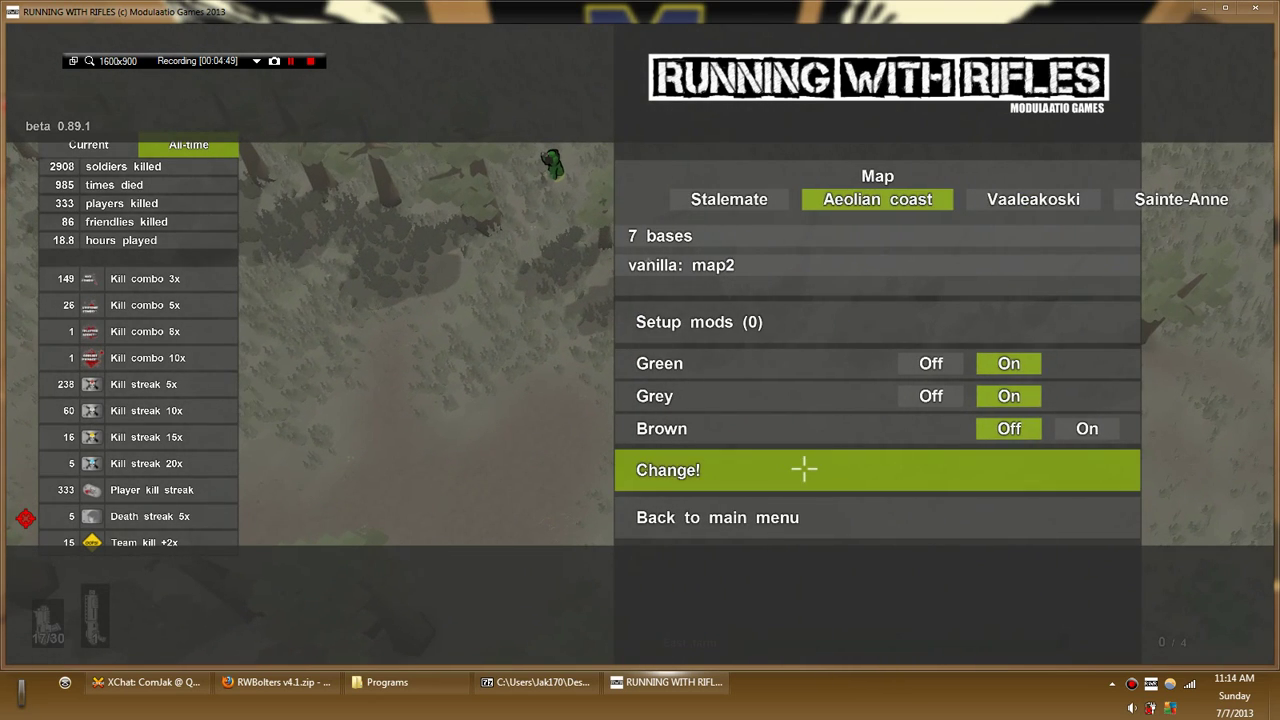
click(804, 469)
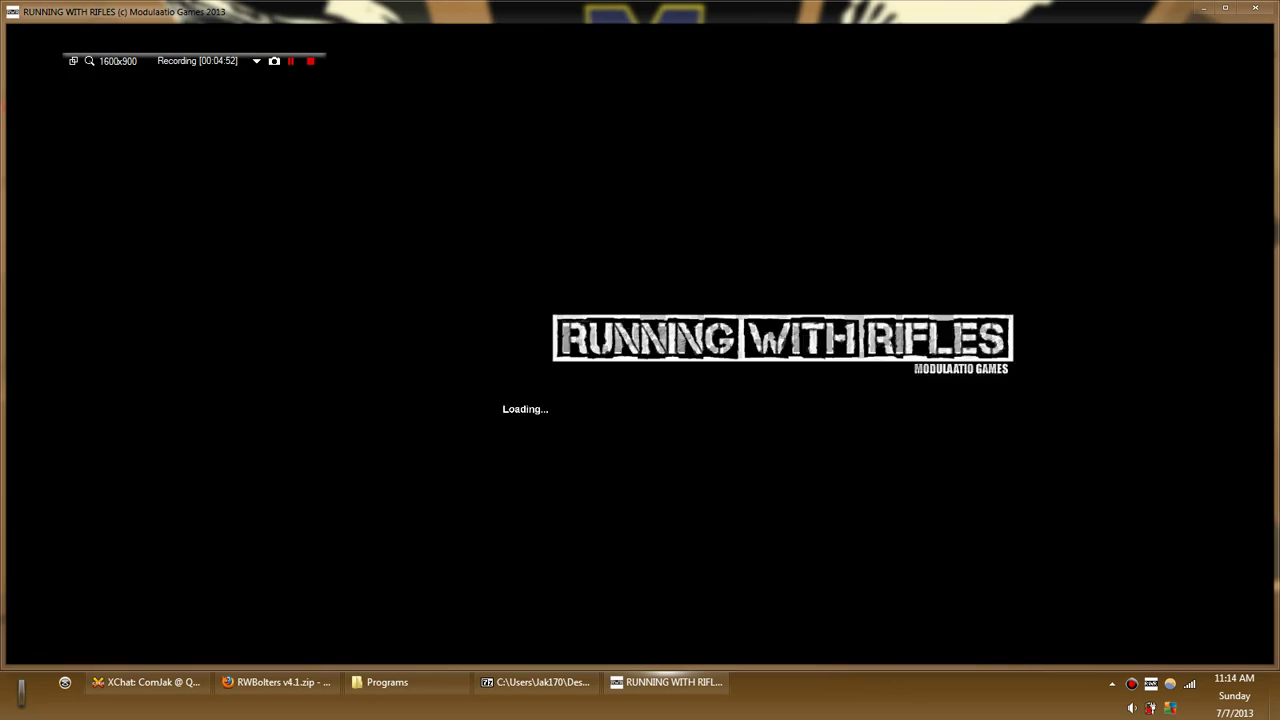